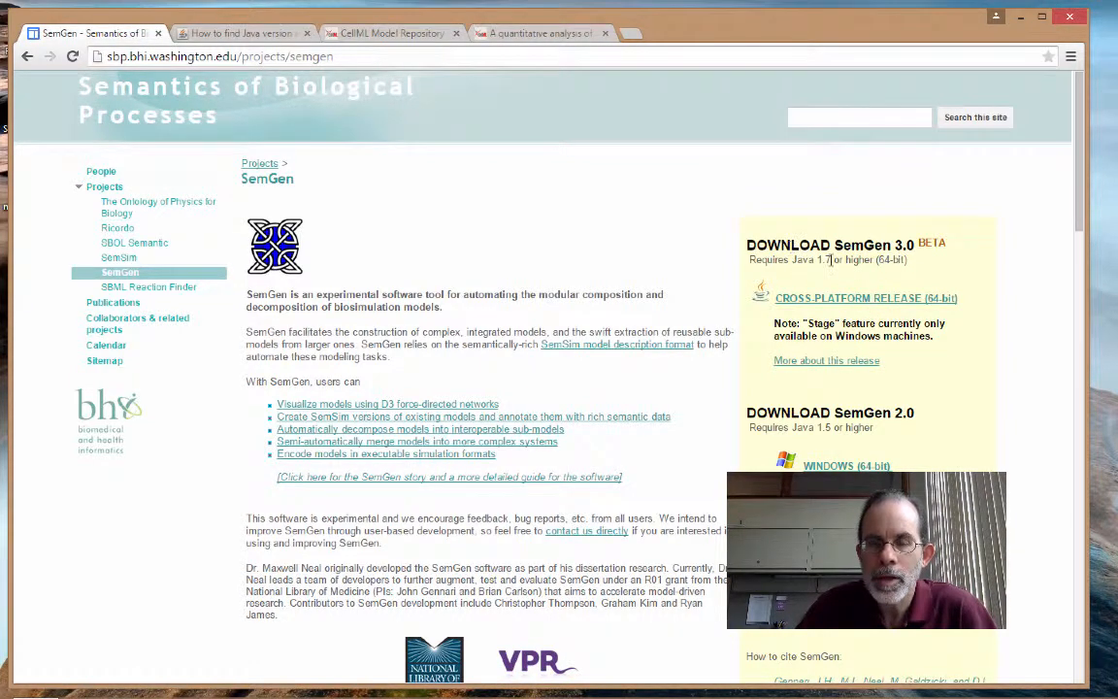
- View the Java version help page, then check the installed Java version in the Windows Control Panel's Programs and Features list
{"action": "left_click", "coordinate": [279, 36]}
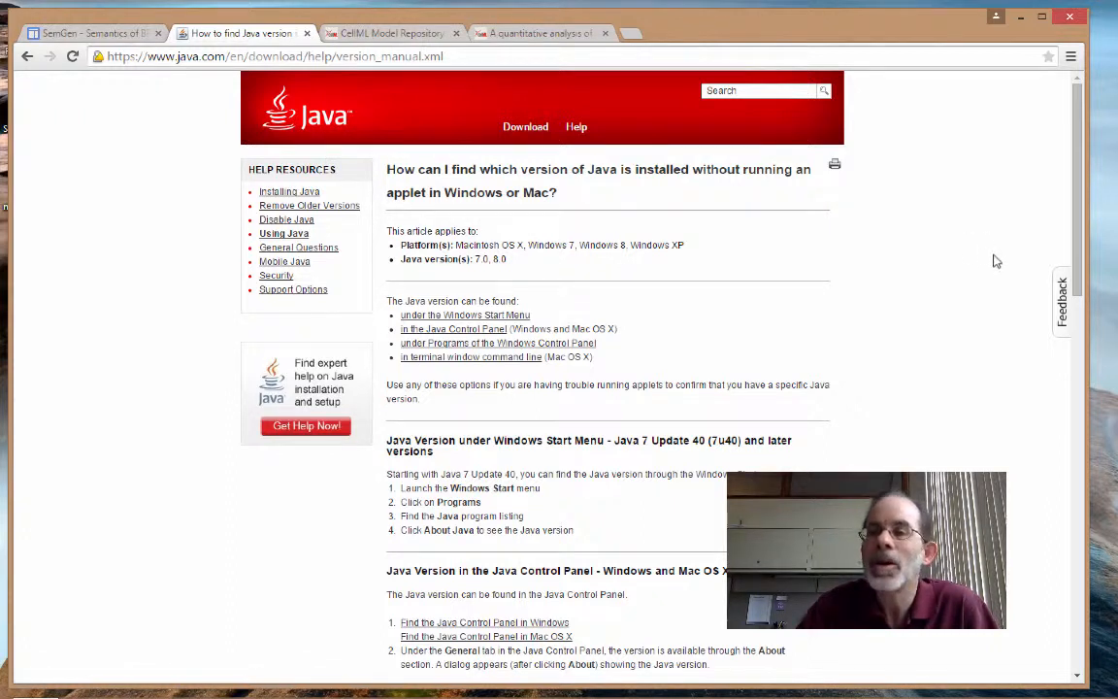
{"action": "mouse_move", "coordinate": [1080, 504]}
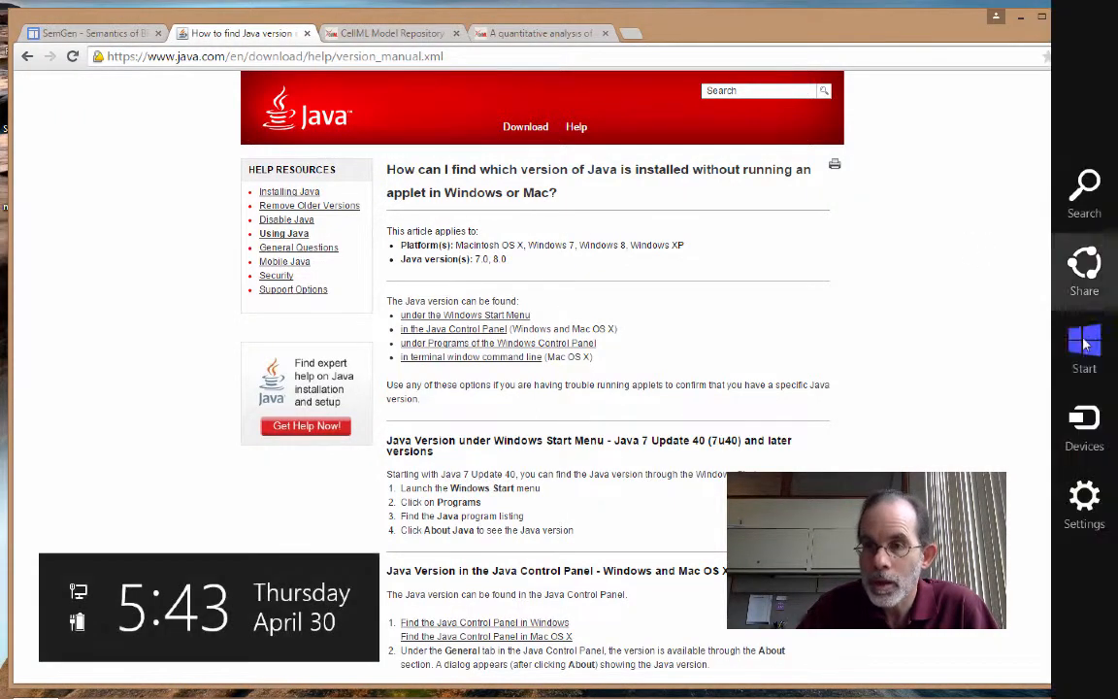
{"action": "left_click", "coordinate": [1080, 503]}
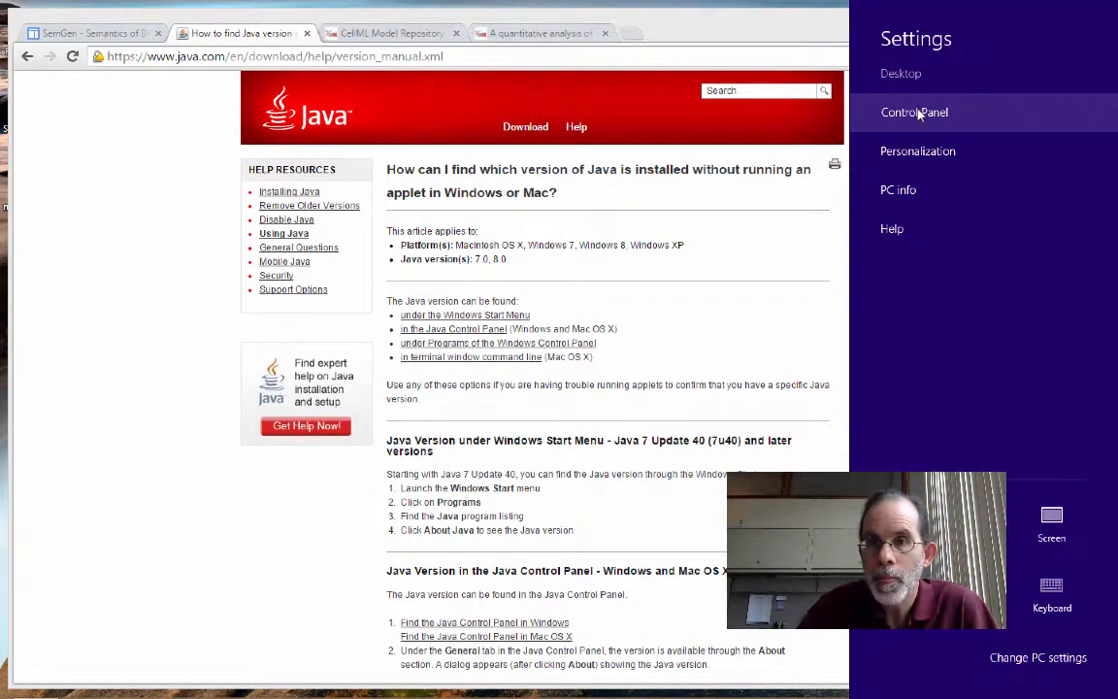
{"action": "left_click", "coordinate": [914, 113]}
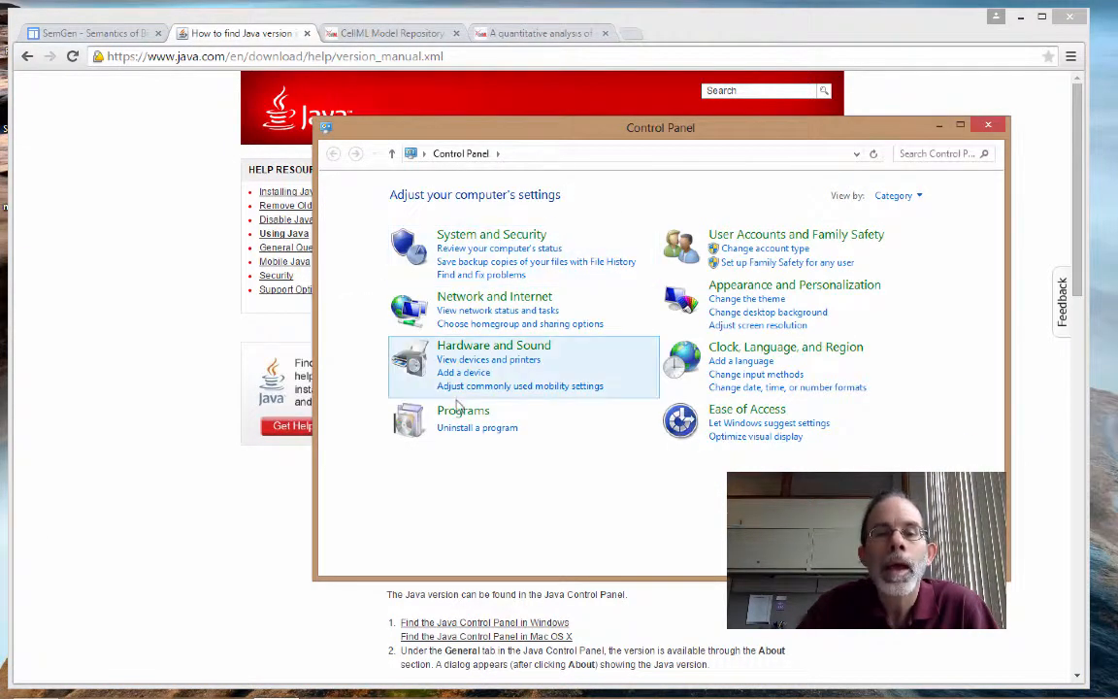
{"action": "left_click", "coordinate": [464, 410]}
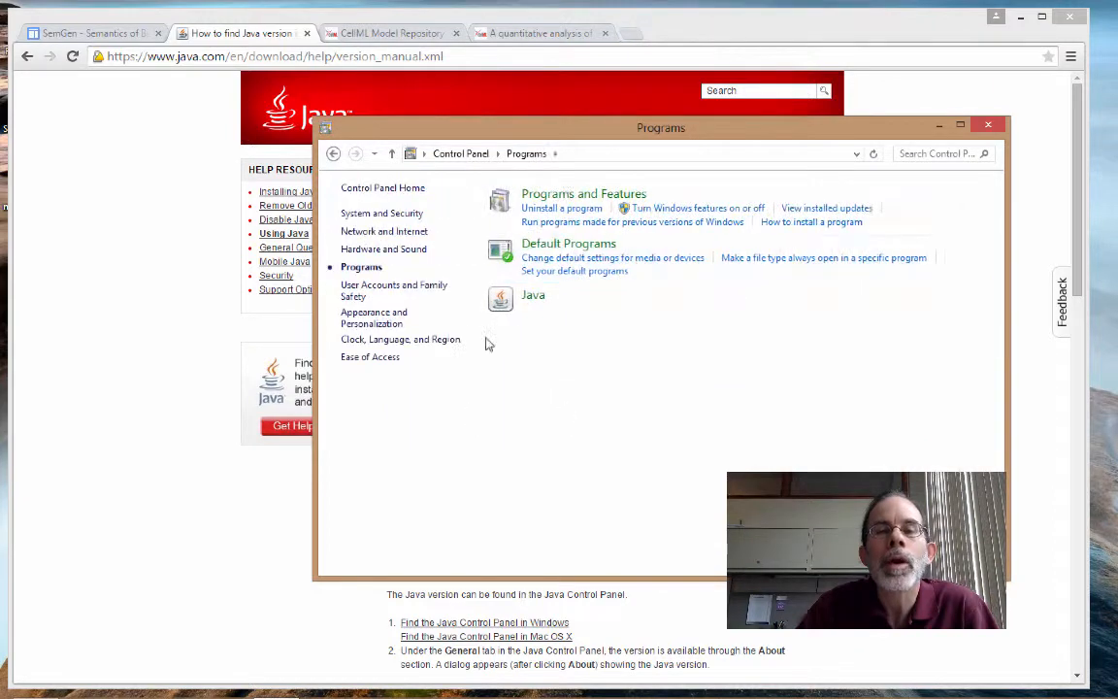
{"action": "left_click", "coordinate": [574, 195]}
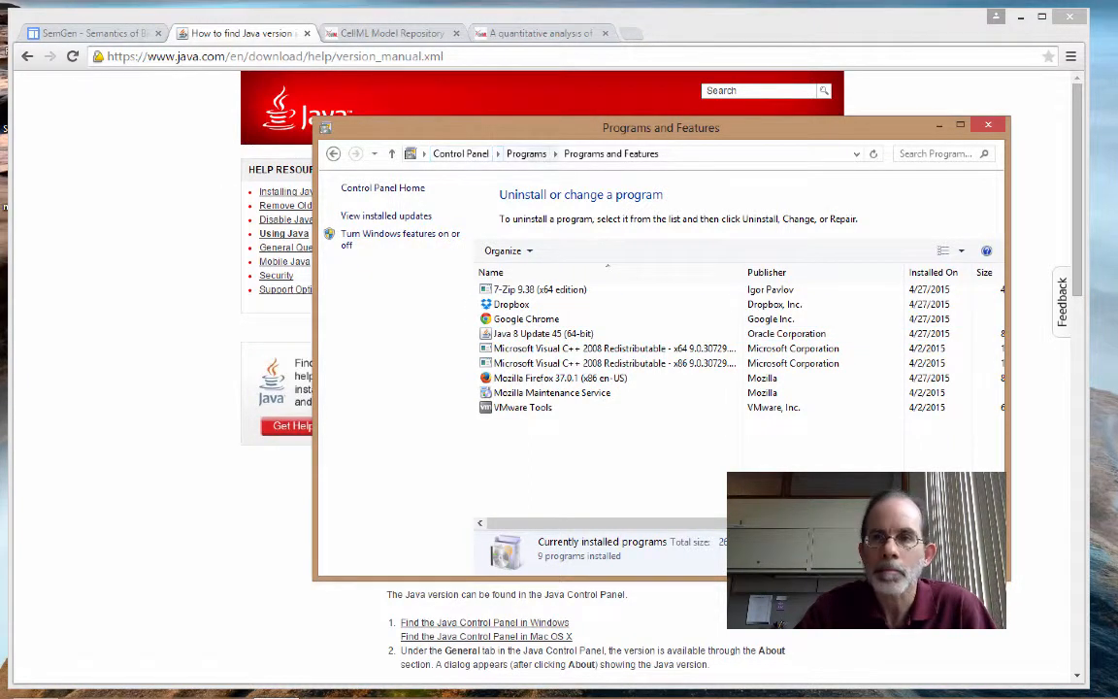
{"action": "left_click", "coordinate": [938, 125]}
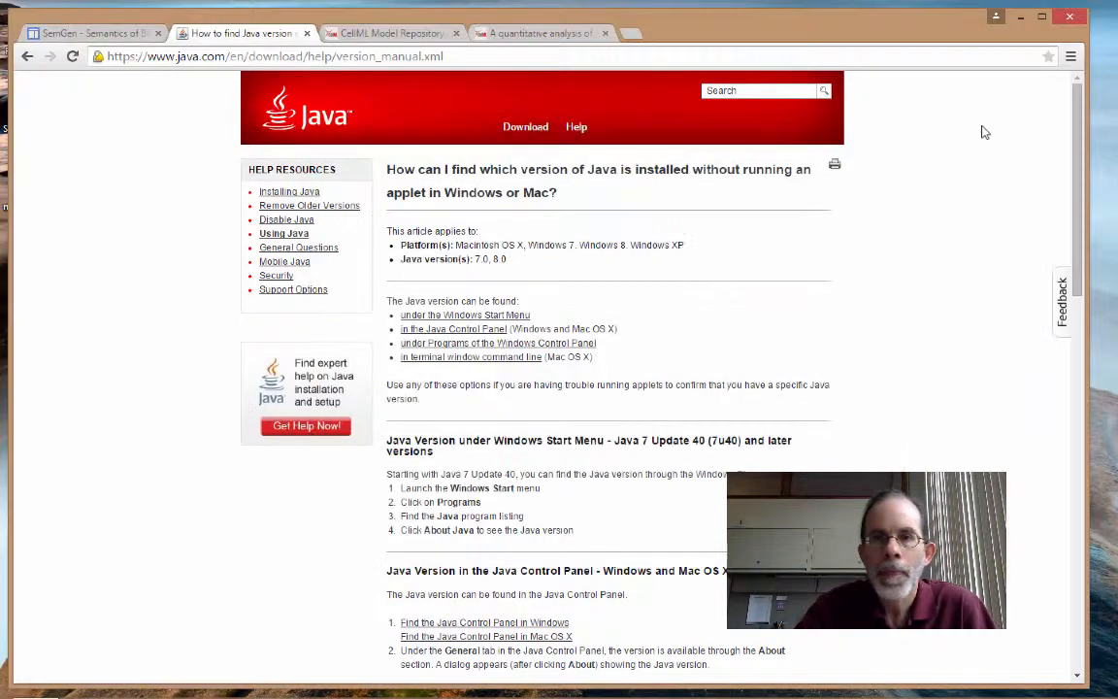
- View the CellML Model Repository and its cardiac myocyte relaxation model page, and minimize the browser
{"action": "left_click", "coordinate": [408, 37]}
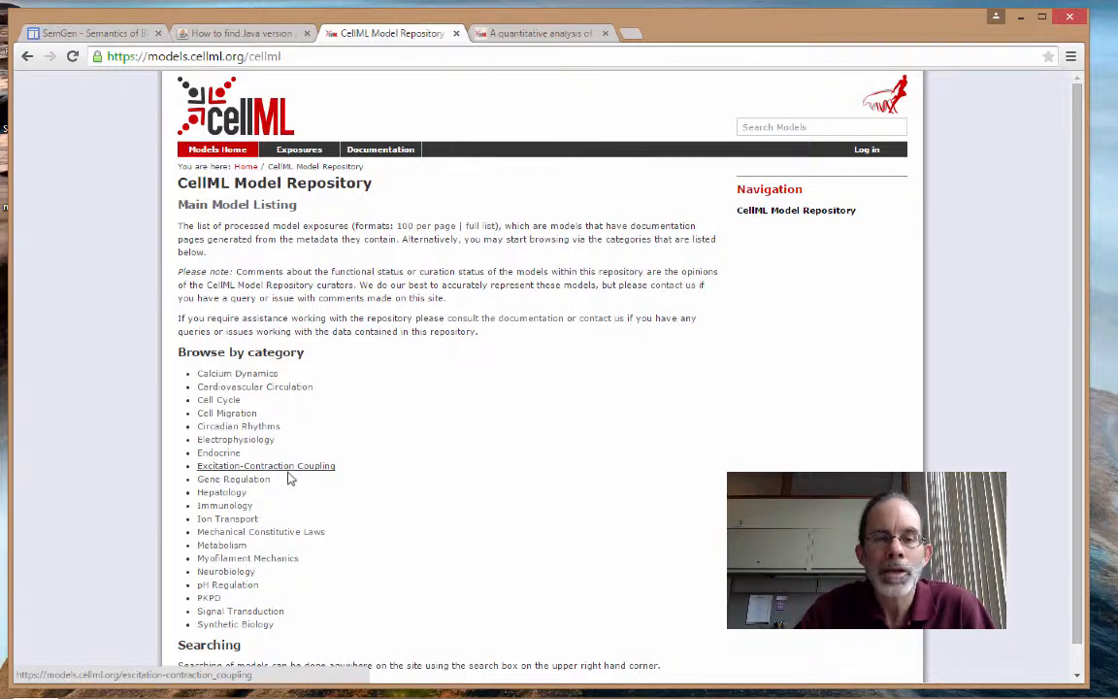
{"action": "left_click", "coordinate": [524, 34]}
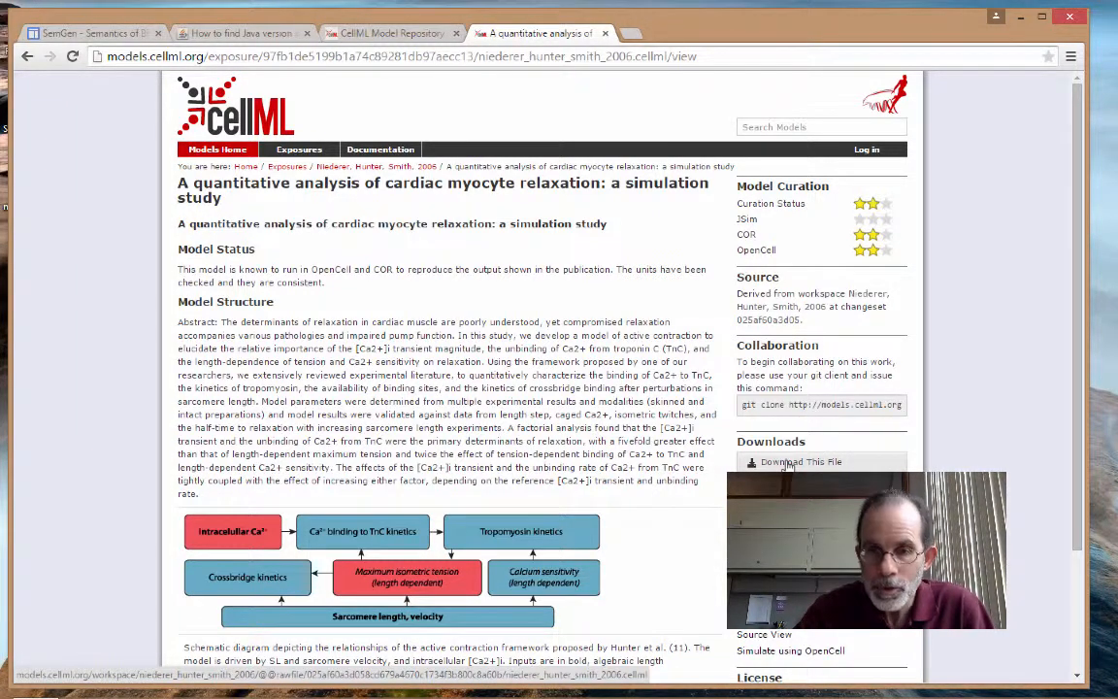
{"action": "left_click", "coordinate": [1021, 18]}
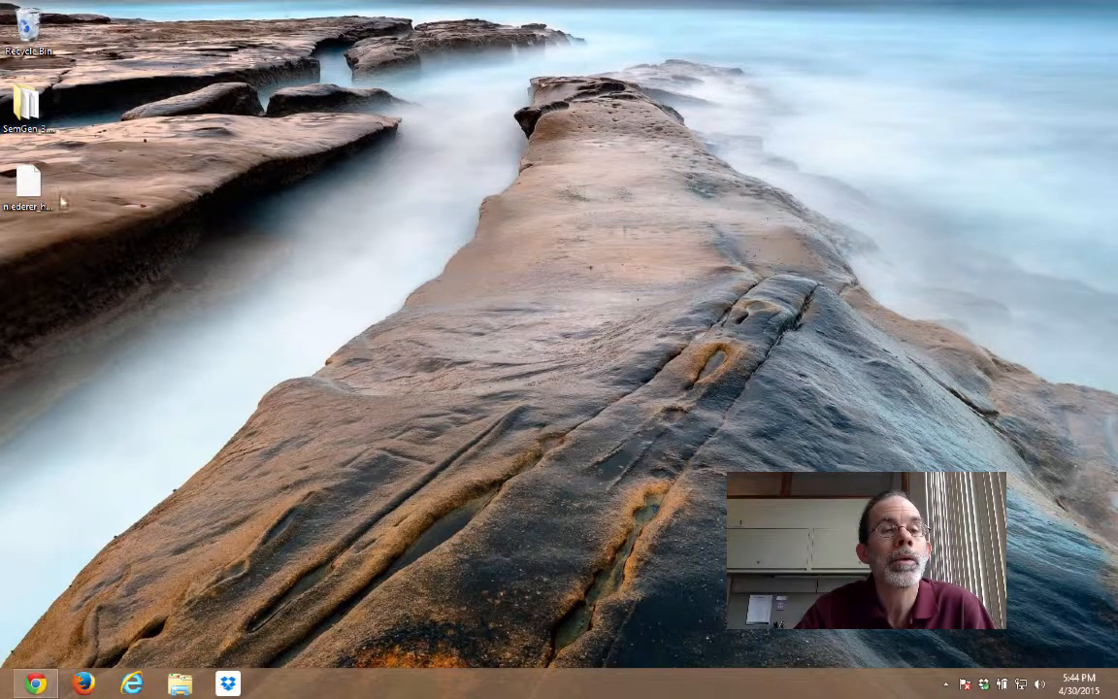
- Launch SemGen from the SemGen_3.0Beta desktop folder and open niederer_hunter_smith_2006.cellml for annotation
{"action": "left_click", "coordinate": [28, 102]}
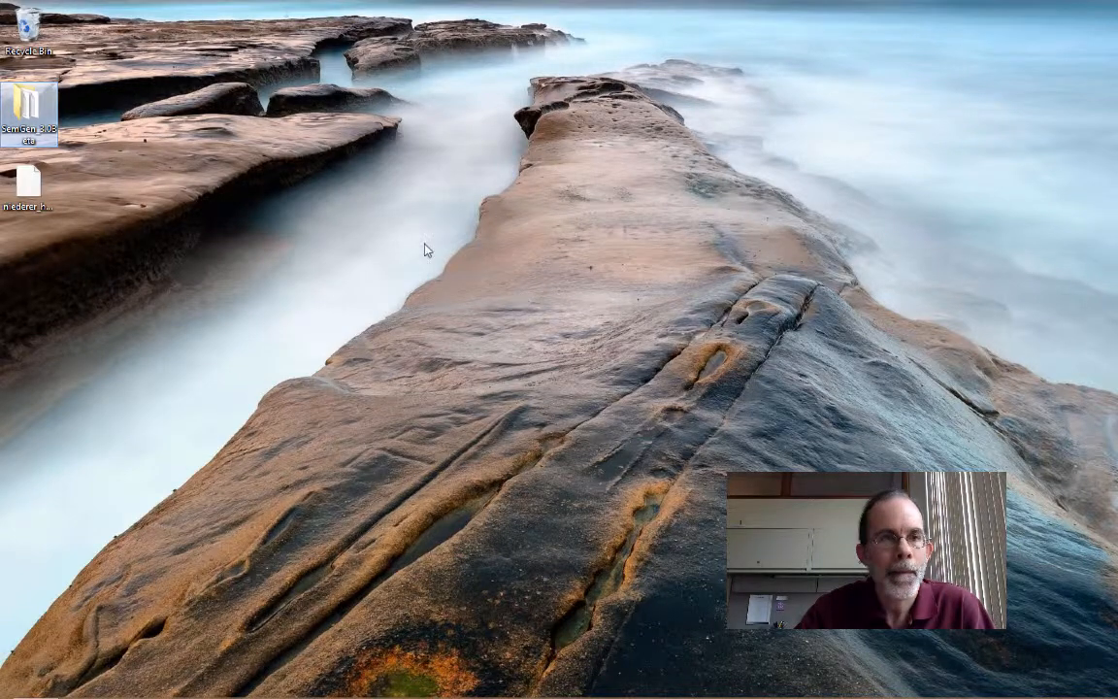
{"action": "double_click", "coordinate": [27, 102]}
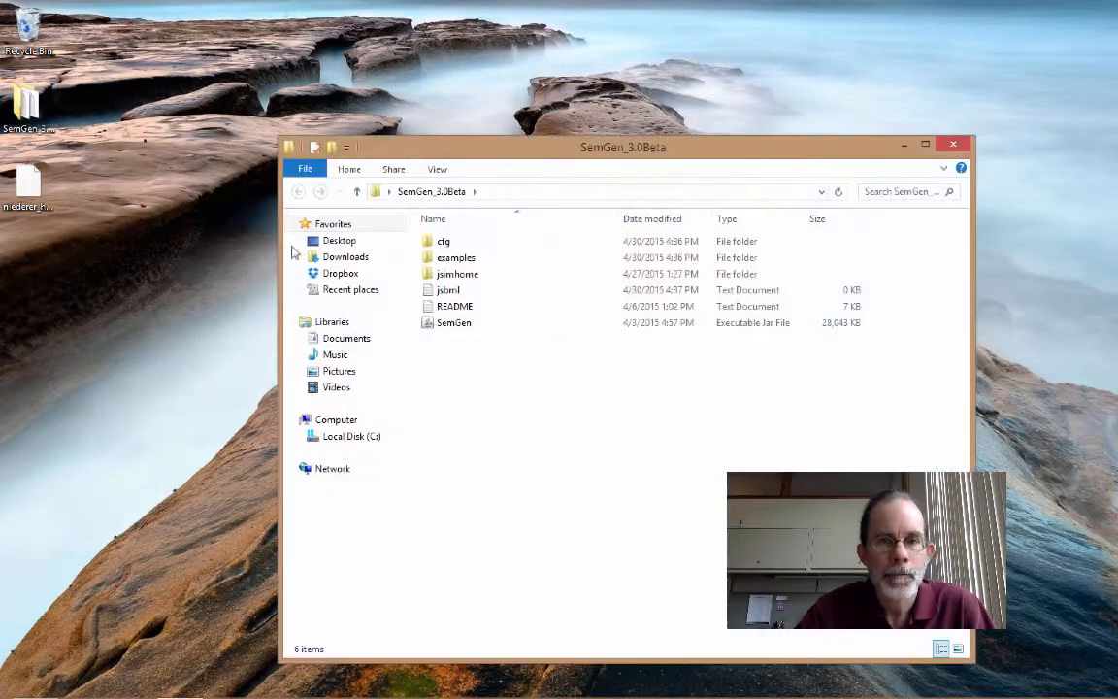
{"action": "left_click", "coordinate": [454, 327]}
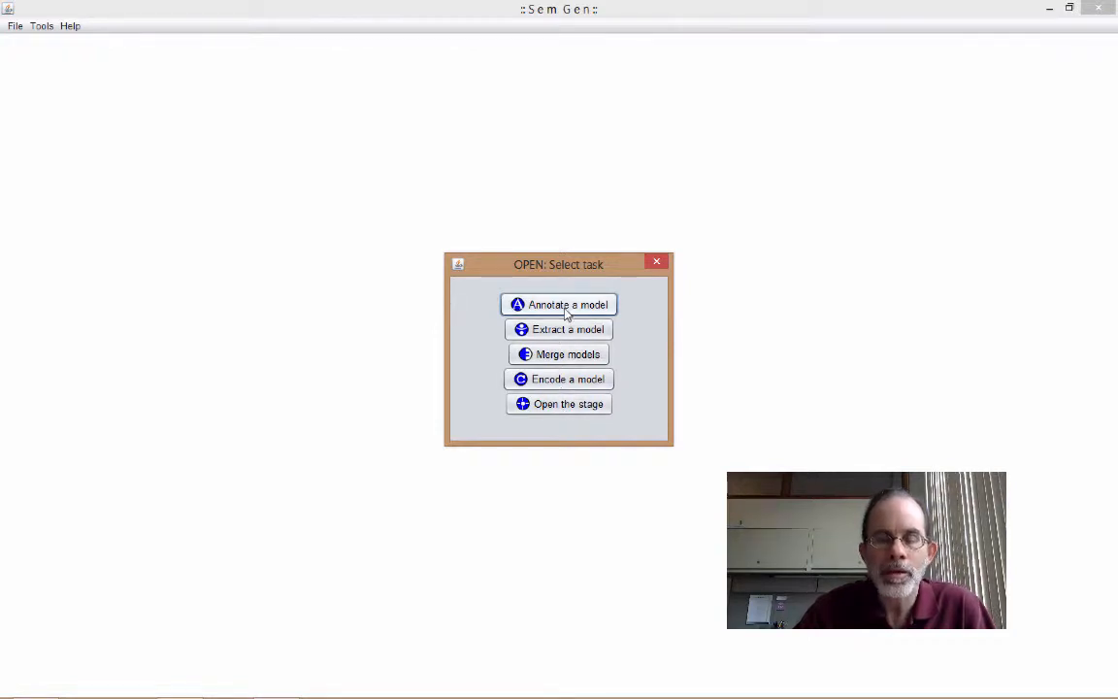
{"action": "left_click", "coordinate": [563, 307]}
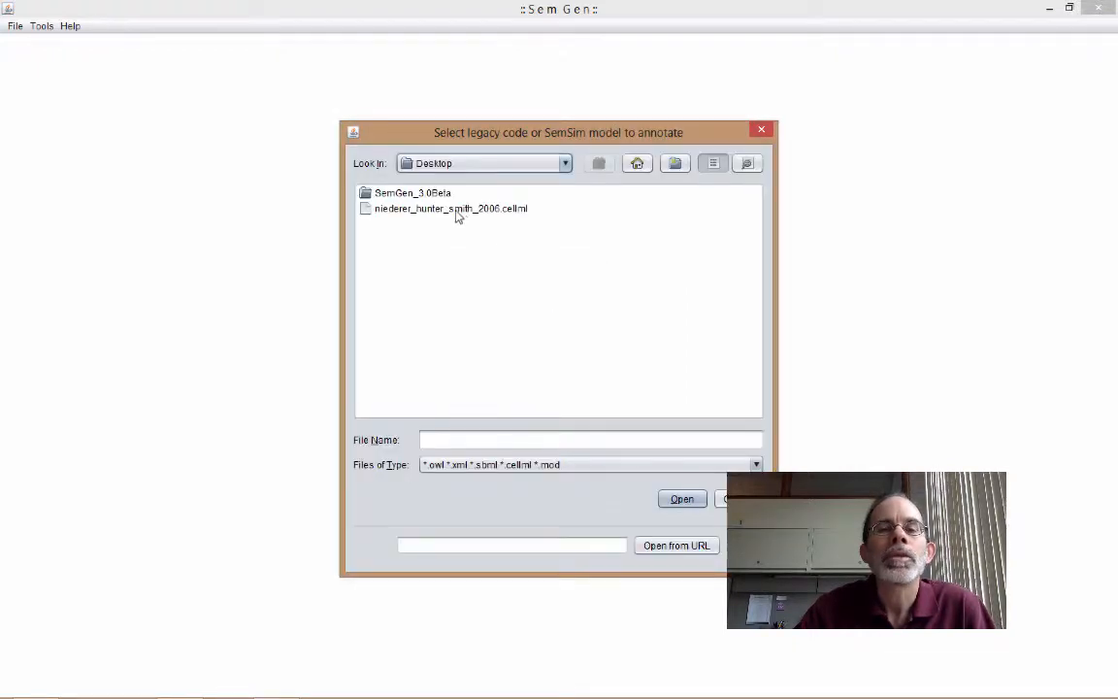
{"action": "double_click", "coordinate": [456, 208]}
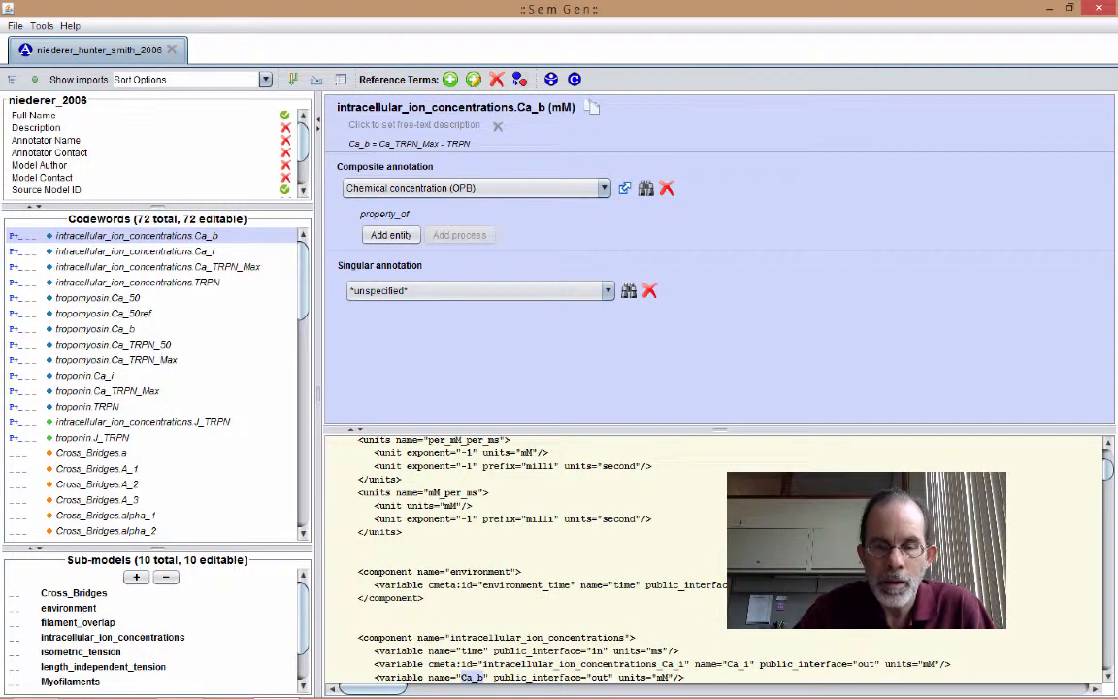
- Set the free-text description of the codeword intracellular_ion_concentrations.Ca_i to "Cytosolic calcium concentration"
{"action": "left_click", "coordinate": [170, 254]}
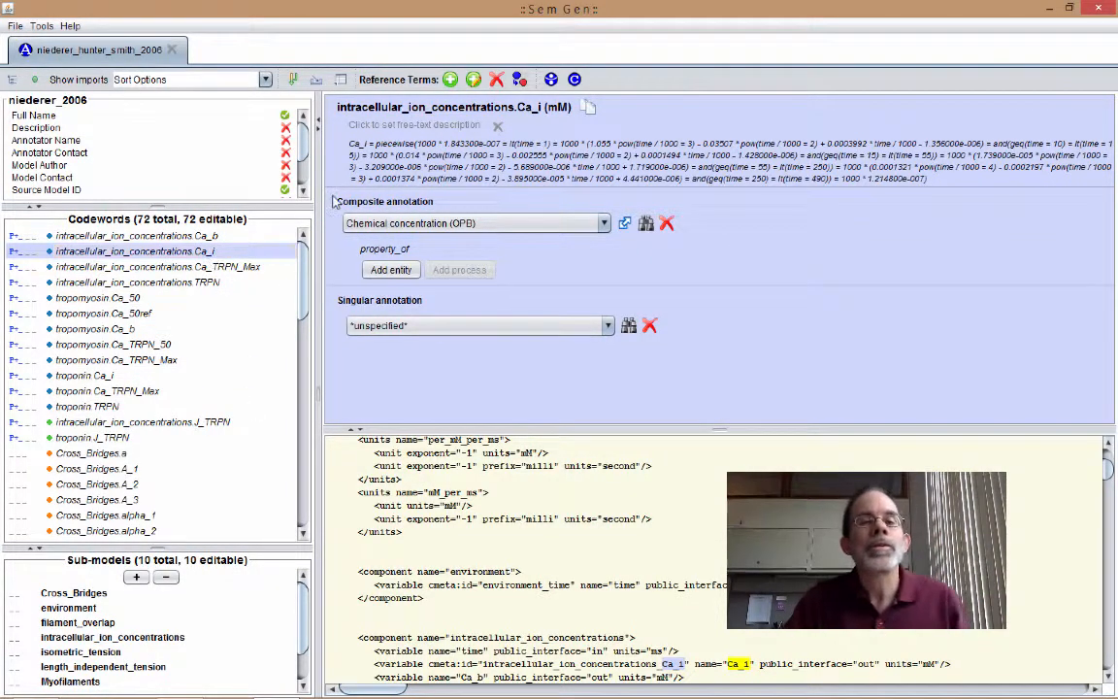
{"action": "left_click", "coordinate": [433, 128]}
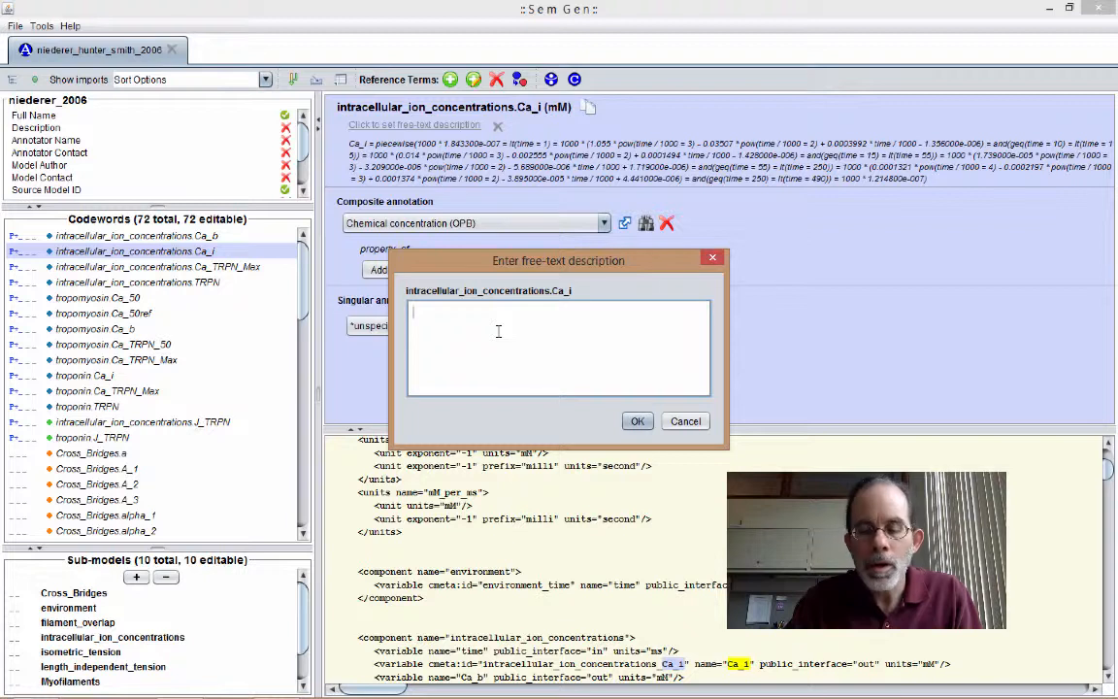
{"action": "type", "text": "Cytosolic calcium co"}
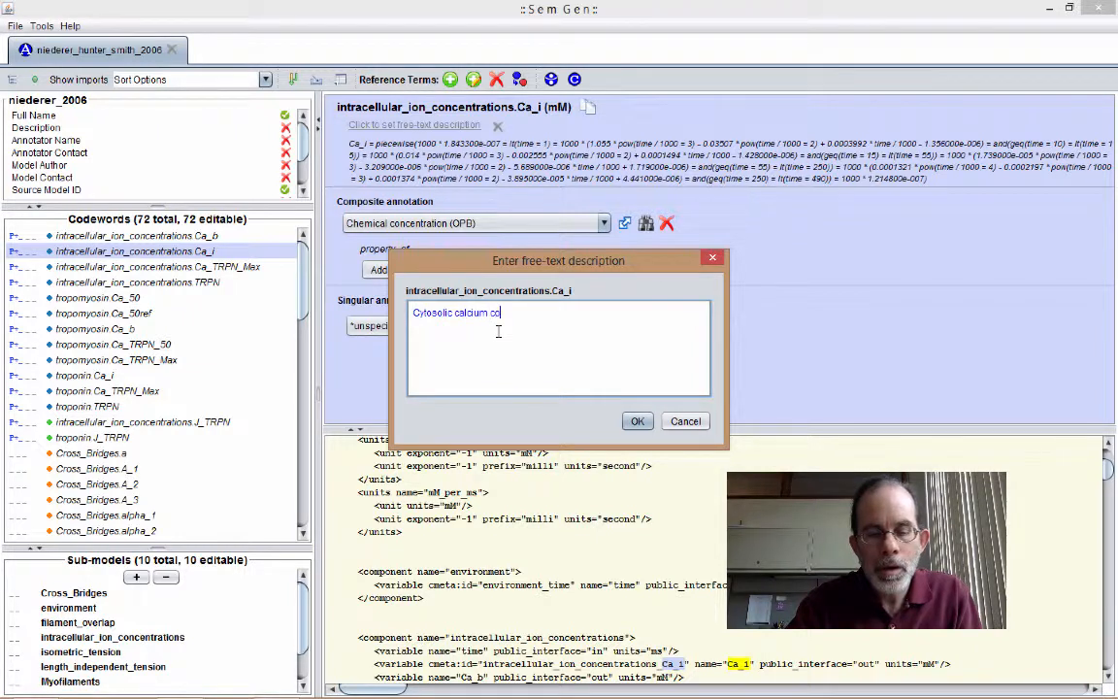
{"action": "type", "text": "ncentratio"}
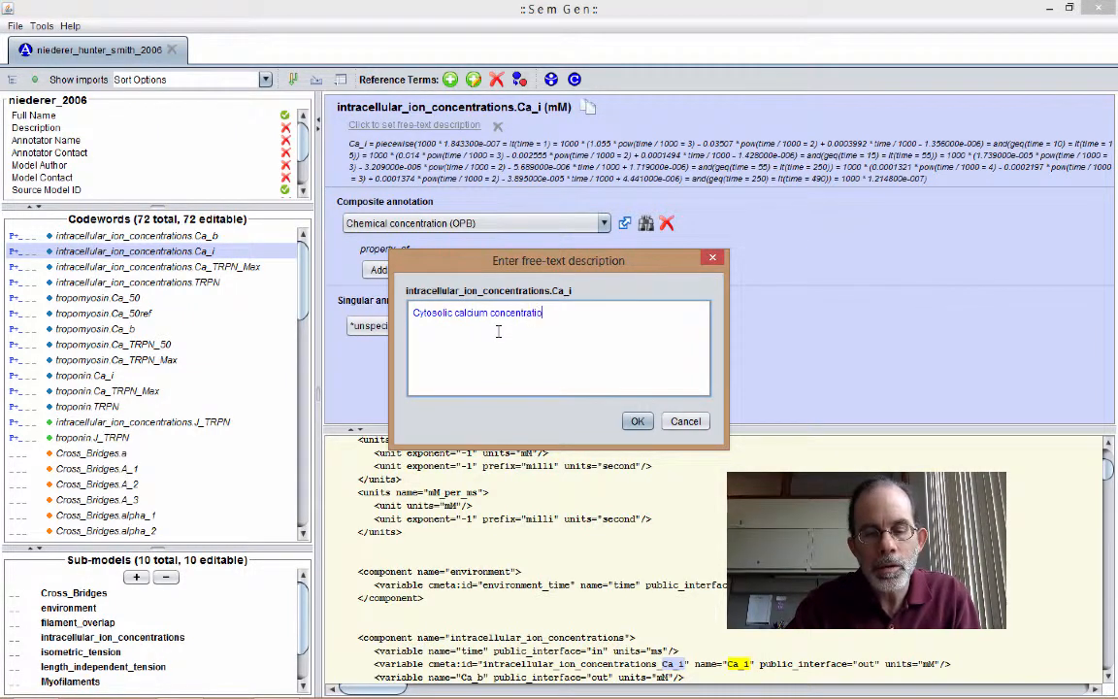
{"action": "type", "text": "n"}
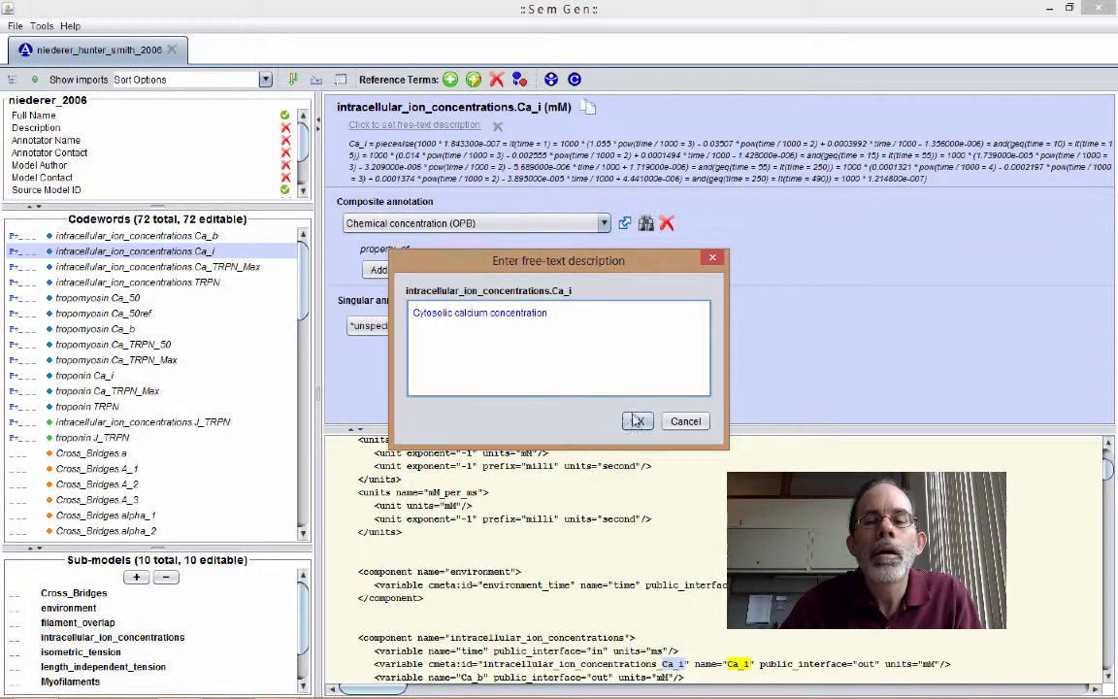
{"action": "key", "text": "Return"}
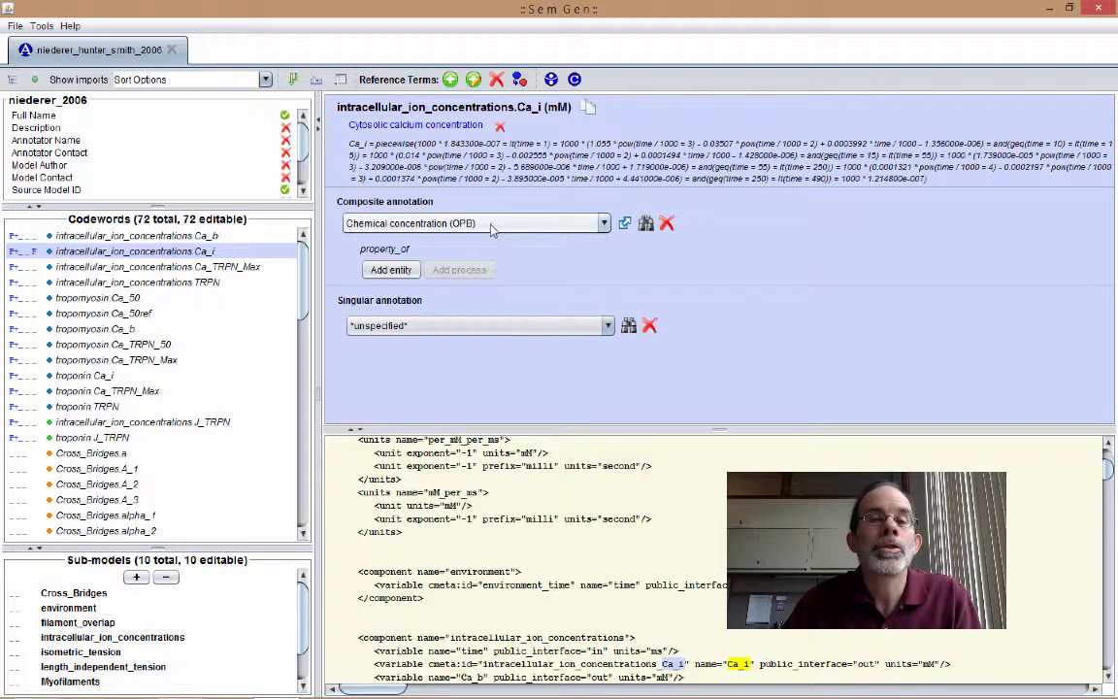
- Add an entity to Ca_i's composite annotation and search Chemical Entities of Biological Interest (CHEBI) for terms containing "calcium*"
{"action": "left_click", "coordinate": [392, 272]}
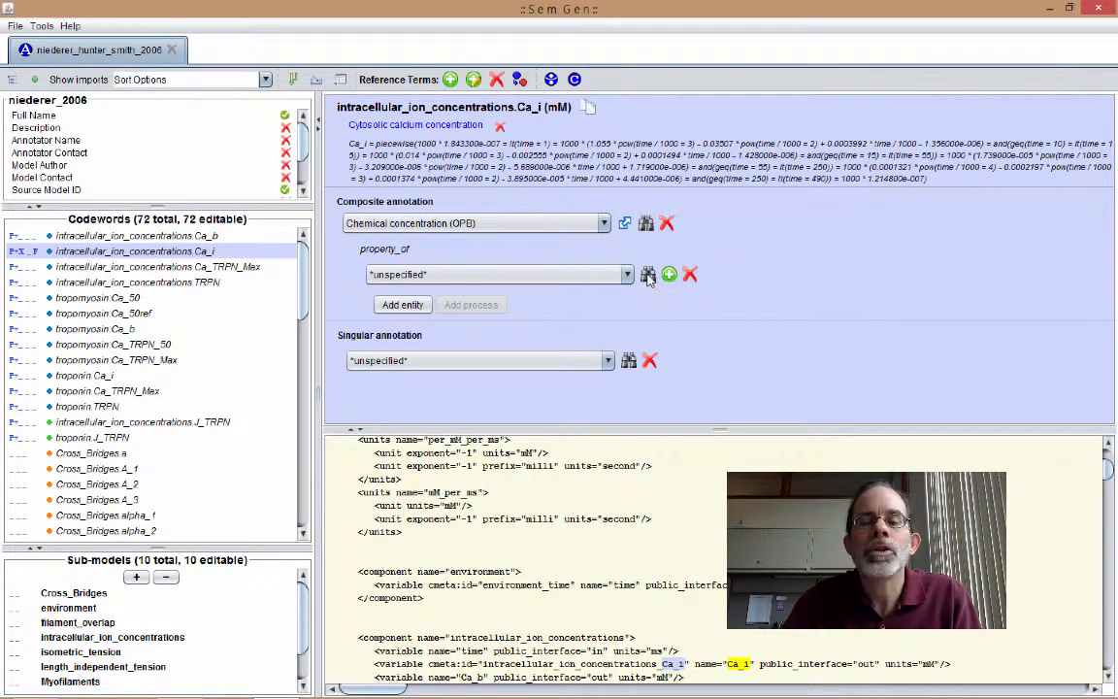
{"action": "left_click", "coordinate": [648, 275]}
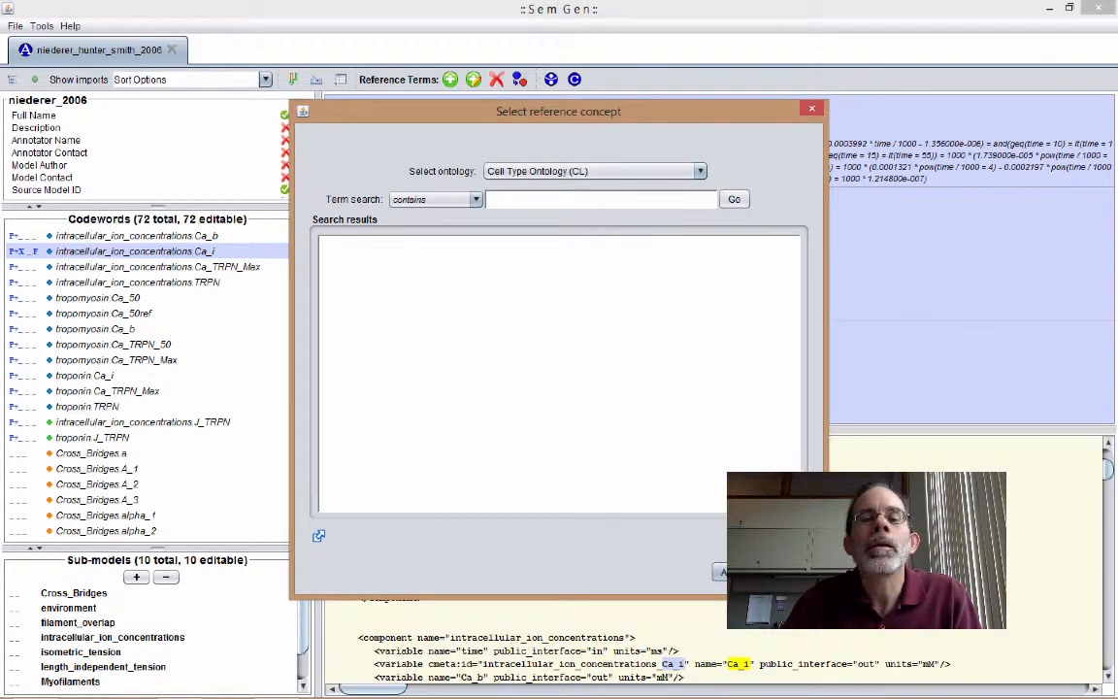
{"action": "left_click", "coordinate": [700, 171]}
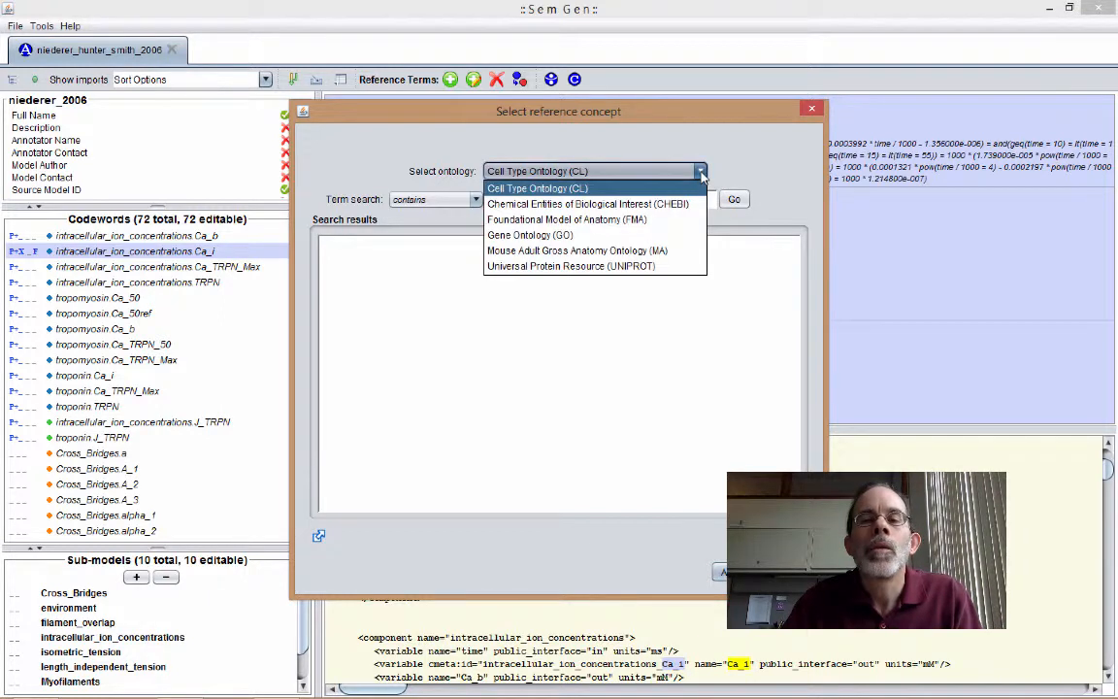
{"action": "left_click", "coordinate": [615, 204]}
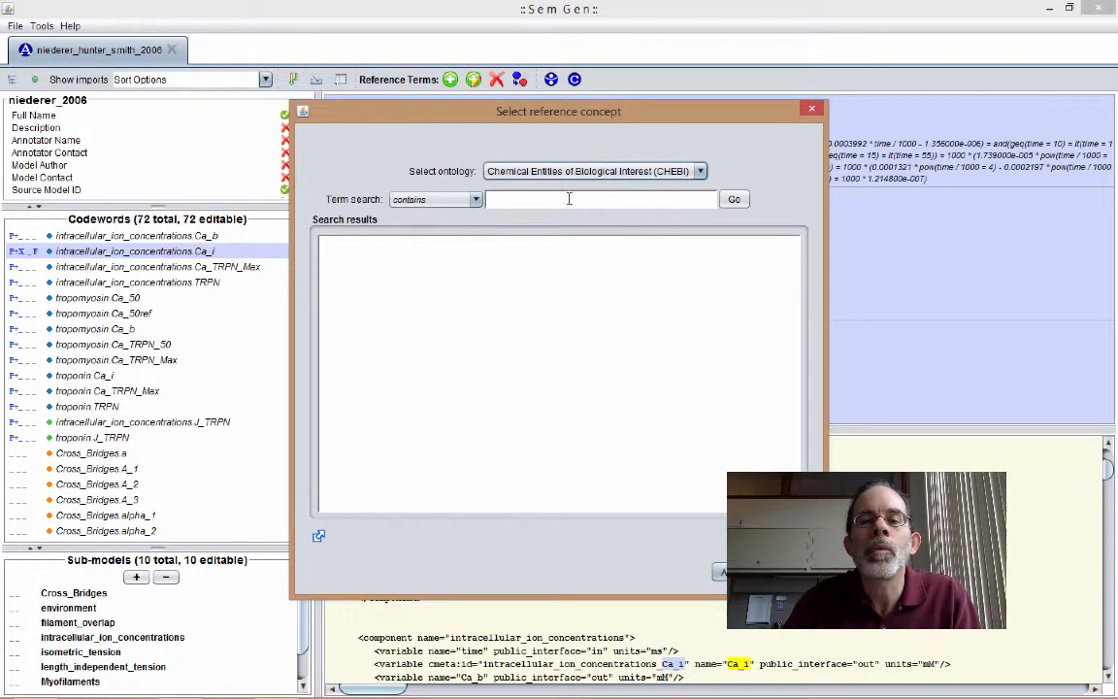
{"action": "left_click", "coordinate": [570, 199]}
{"action": "type", "text": "calcium*"}
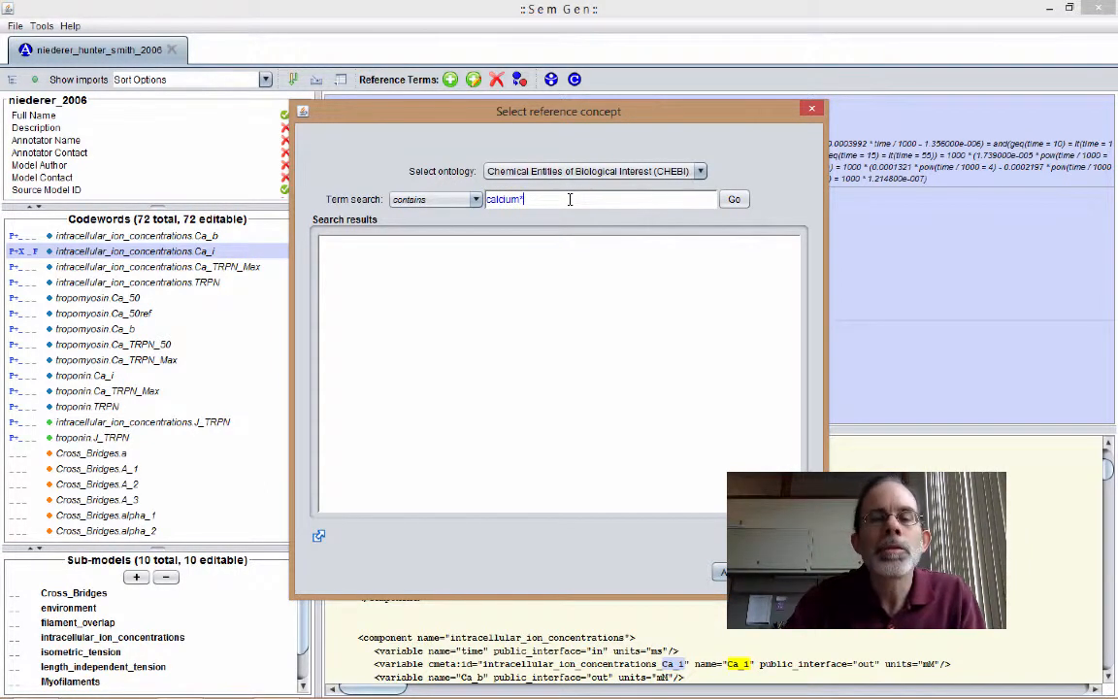
{"action": "left_click", "coordinate": [733, 199]}
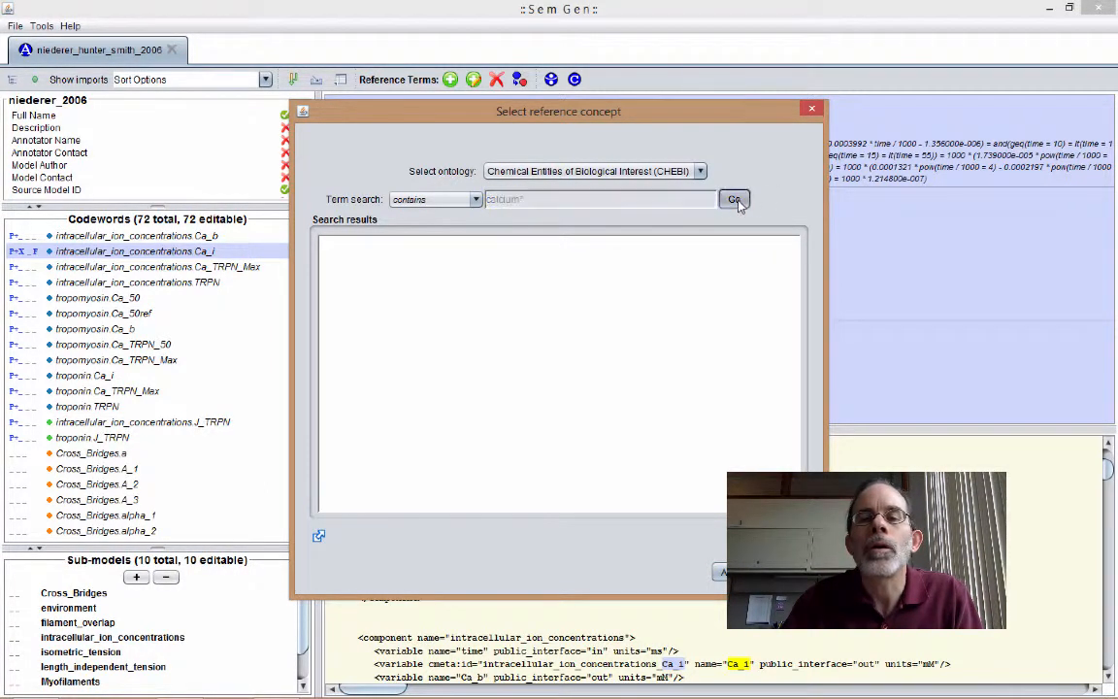
- Assign the reference concept calcium(2+) from the search results to the property_of entity
{"action": "scroll", "coordinate": [582, 379], "scroll_direction": "down", "scroll_amount": 5}
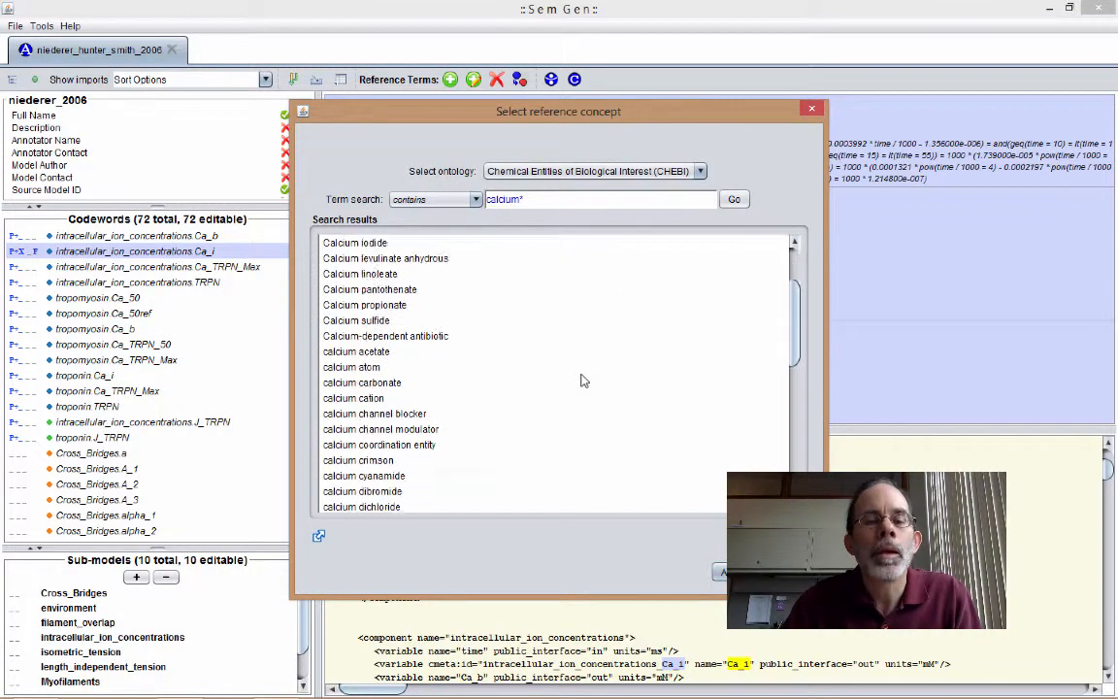
{"action": "scroll", "coordinate": [581, 379], "scroll_direction": "down", "scroll_amount": 2}
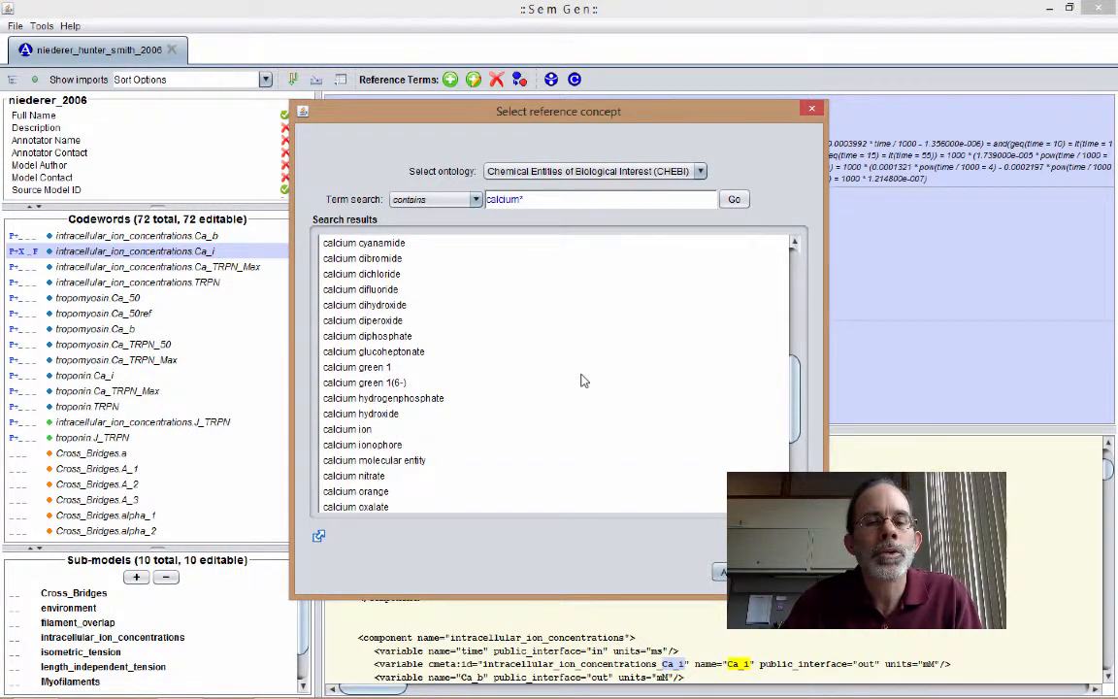
{"action": "scroll", "coordinate": [655, 381], "scroll_direction": "down", "scroll_amount": 4}
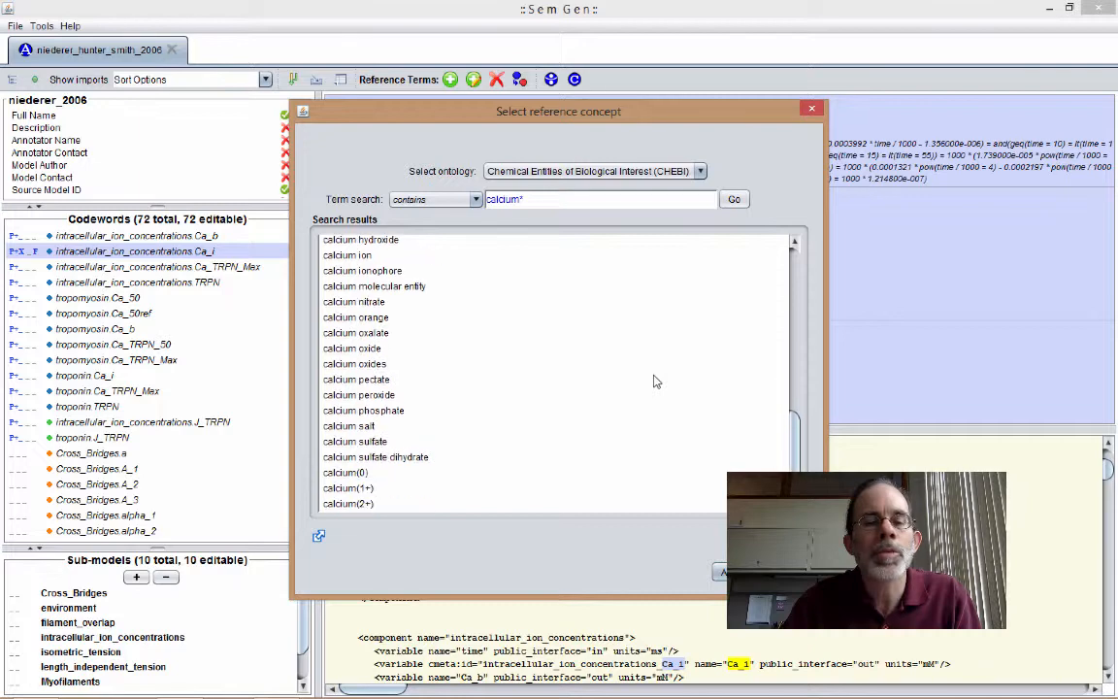
{"action": "left_click", "coordinate": [351, 503]}
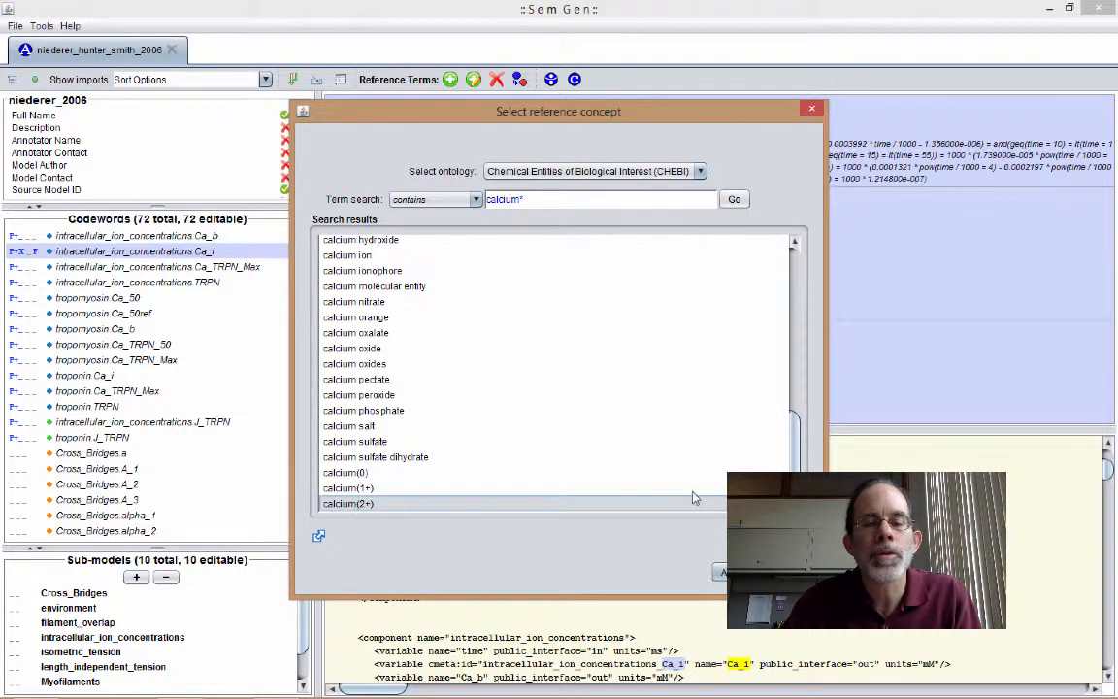
{"action": "left_click", "coordinate": [720, 572]}
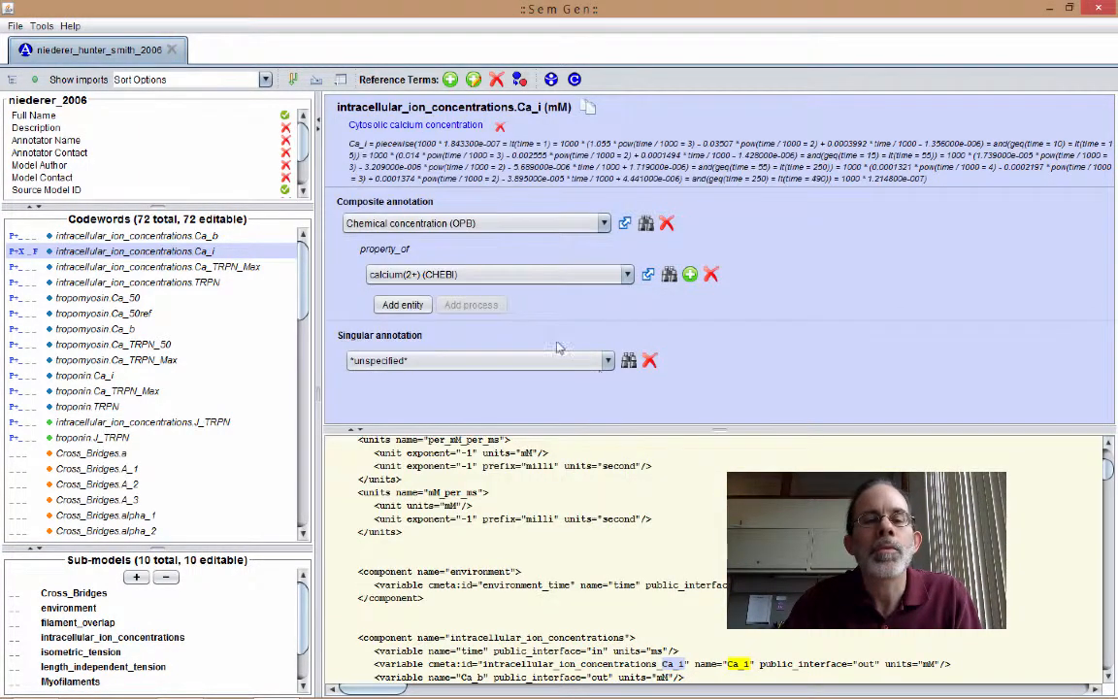
- Add a part_of entity under calcium(2+) and assign it Portion of cytosol by searching Foundational Model of Anatomy (FMA) for "cytosol"
{"action": "left_click", "coordinate": [401, 305]}
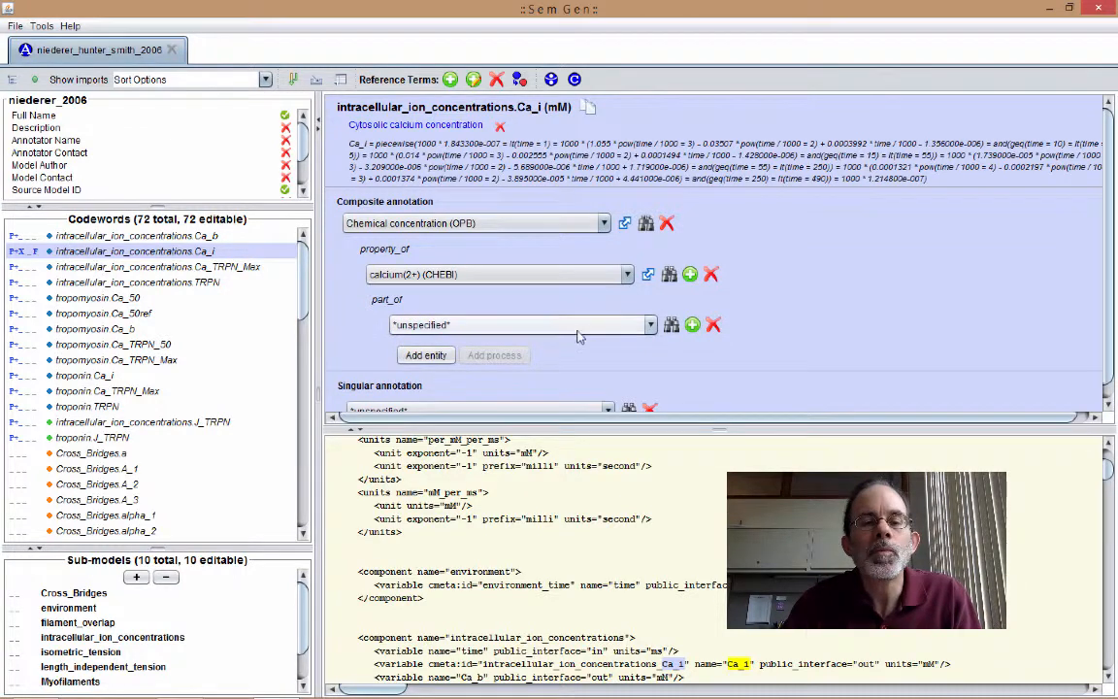
{"action": "left_click", "coordinate": [671, 324]}
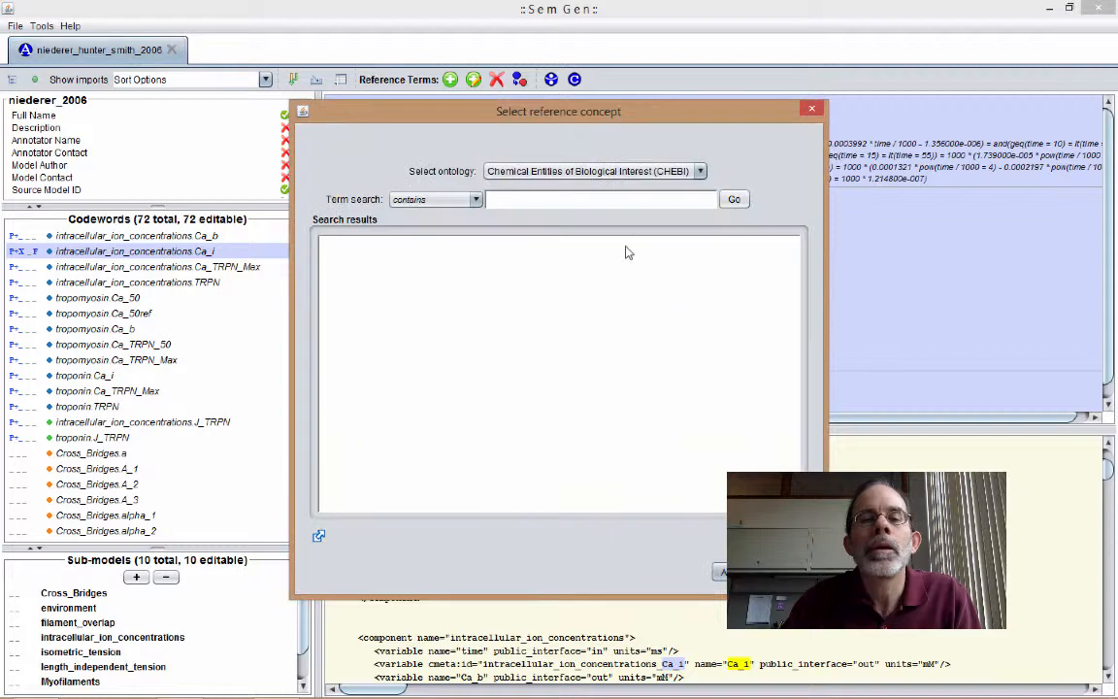
{"action": "left_click", "coordinate": [701, 171]}
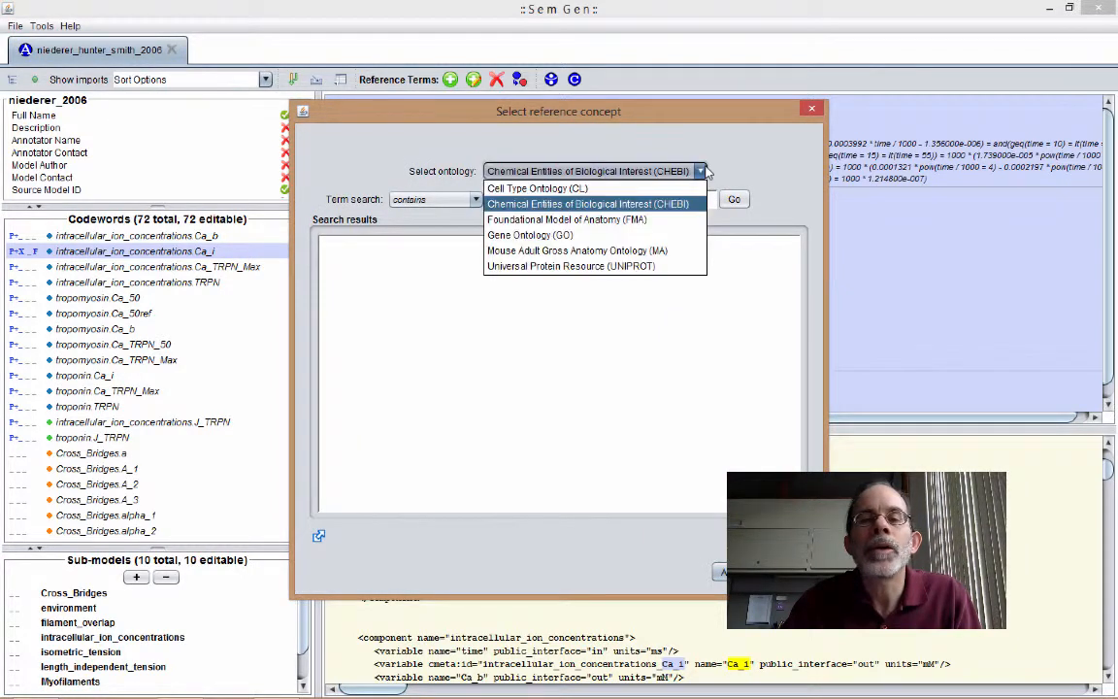
{"action": "left_click", "coordinate": [542, 205]}
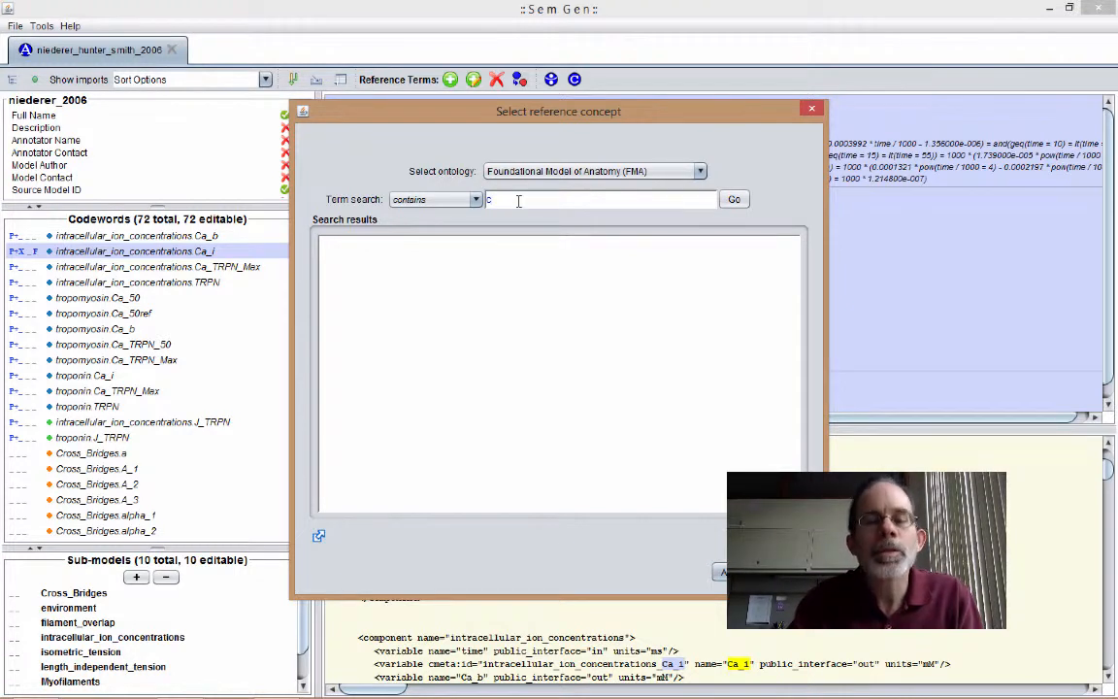
{"action": "left_click", "coordinate": [518, 201]}
{"action": "type", "text": "cytosol"}
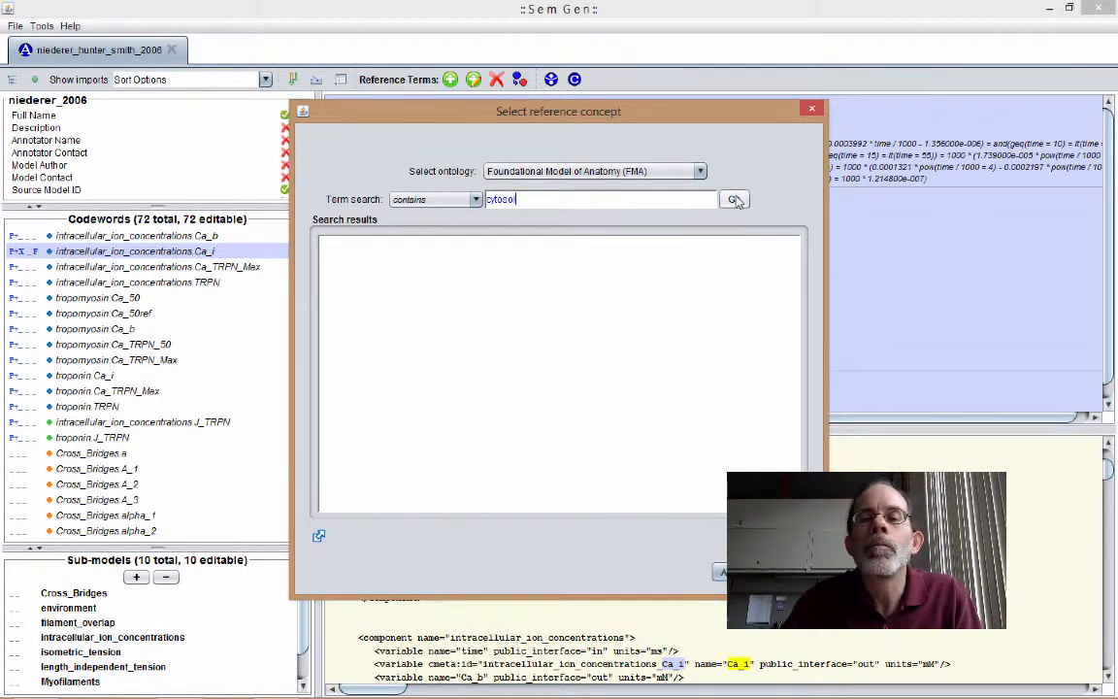
{"action": "key", "text": "Return"}
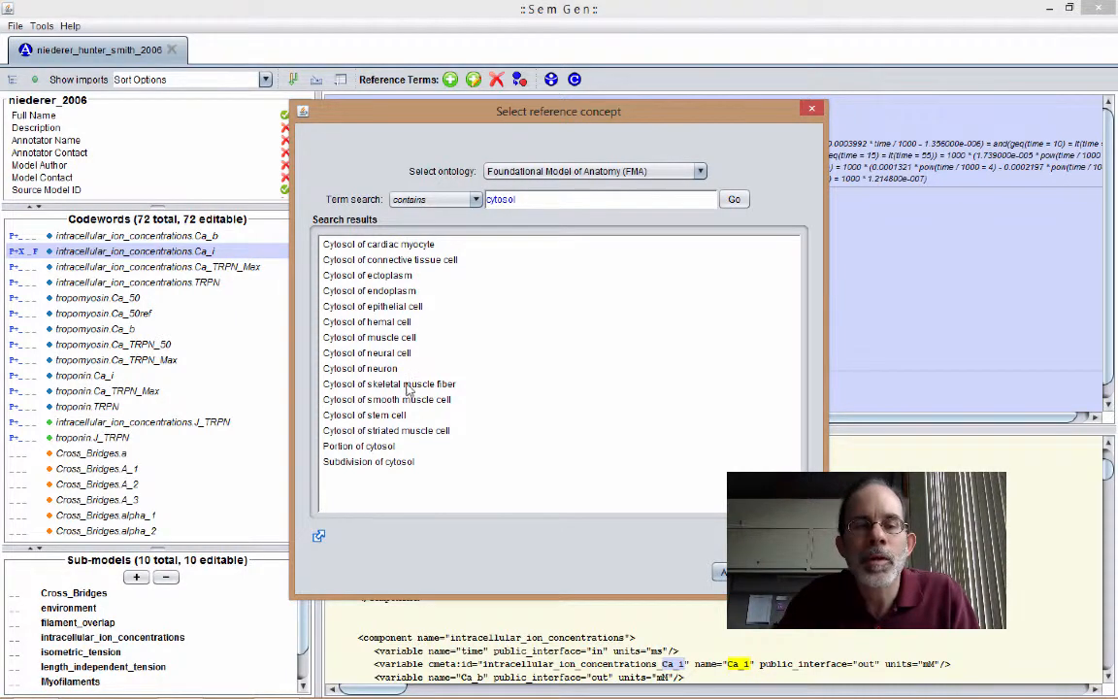
{"action": "left_click", "coordinate": [375, 450]}
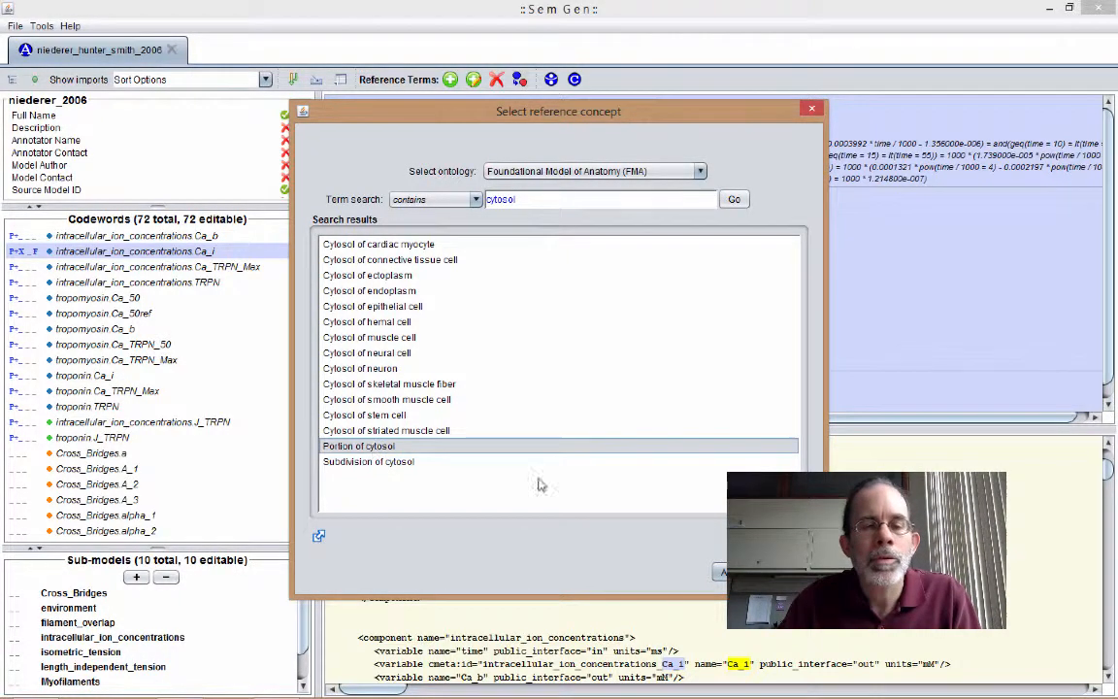
{"action": "left_click", "coordinate": [723, 572]}
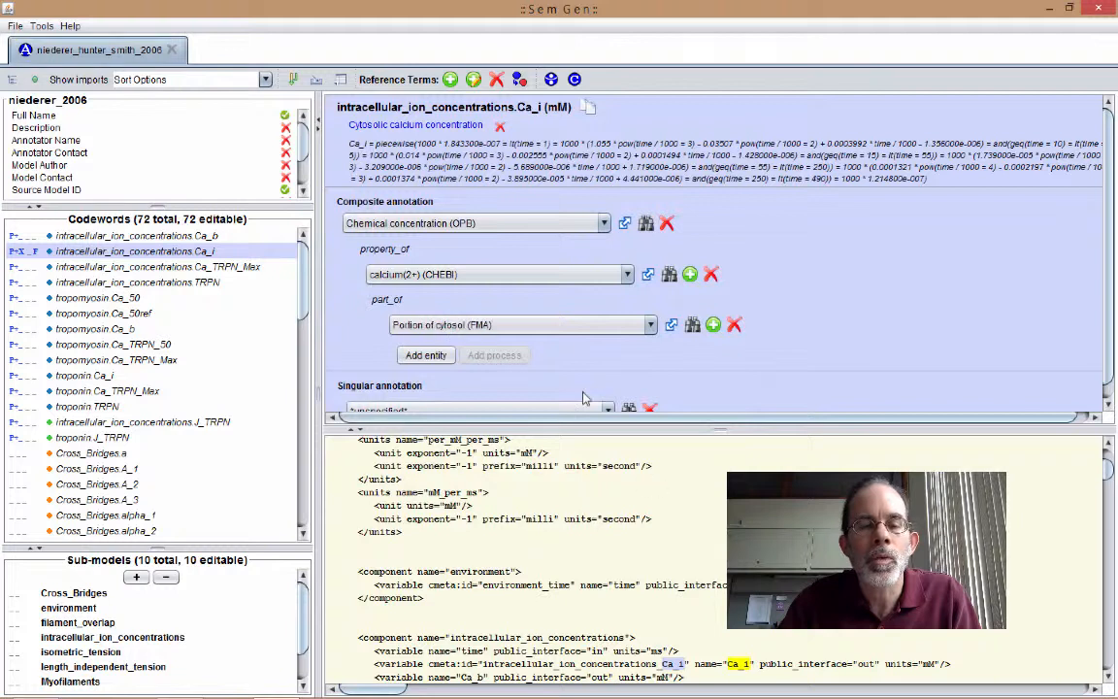
- Add a further part_of entity under Portion of cytosol and assign it Cardiac myocyte by searching FMA for "myocyte"
{"action": "left_click", "coordinate": [427, 356]}
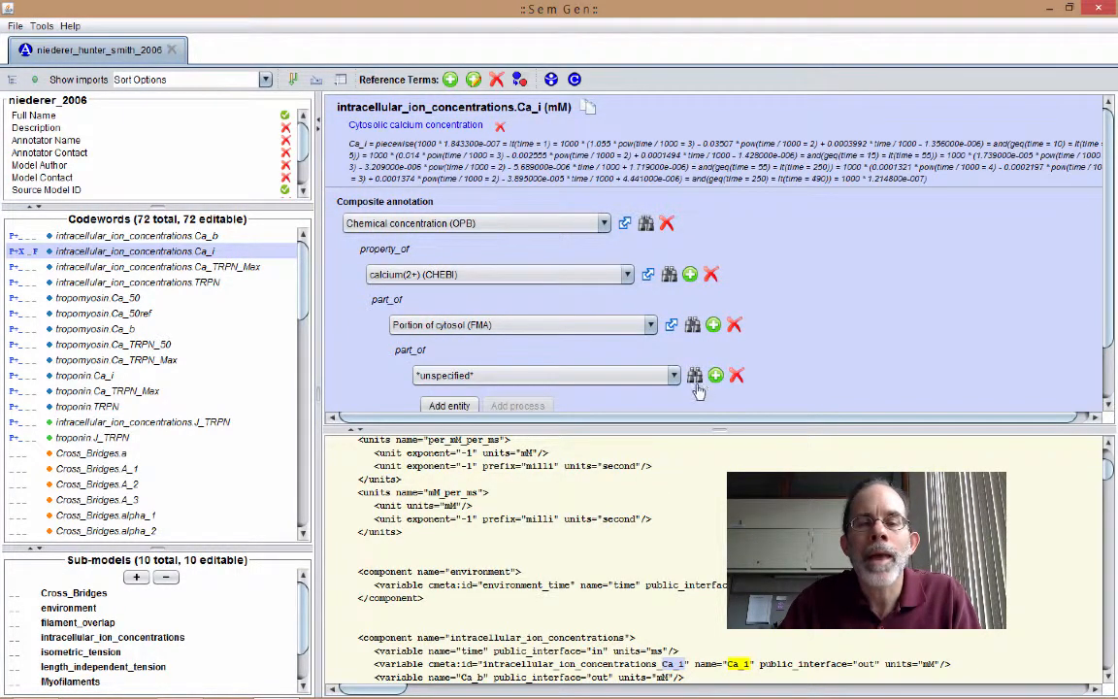
{"action": "left_click", "coordinate": [694, 376]}
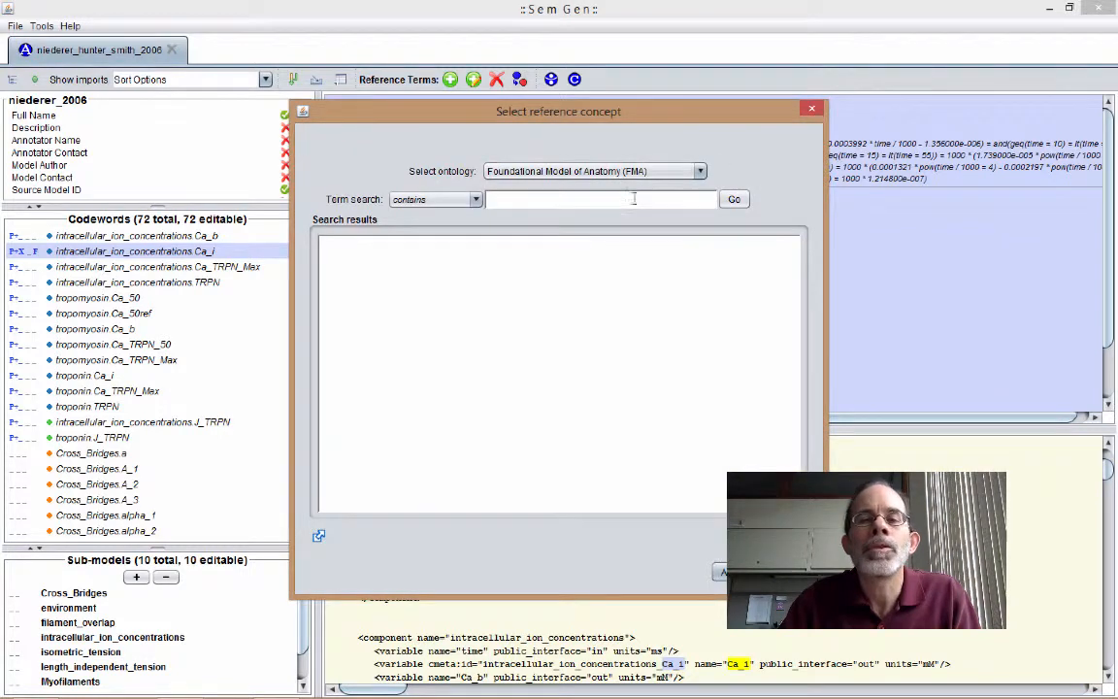
{"action": "type", "text": "m"}
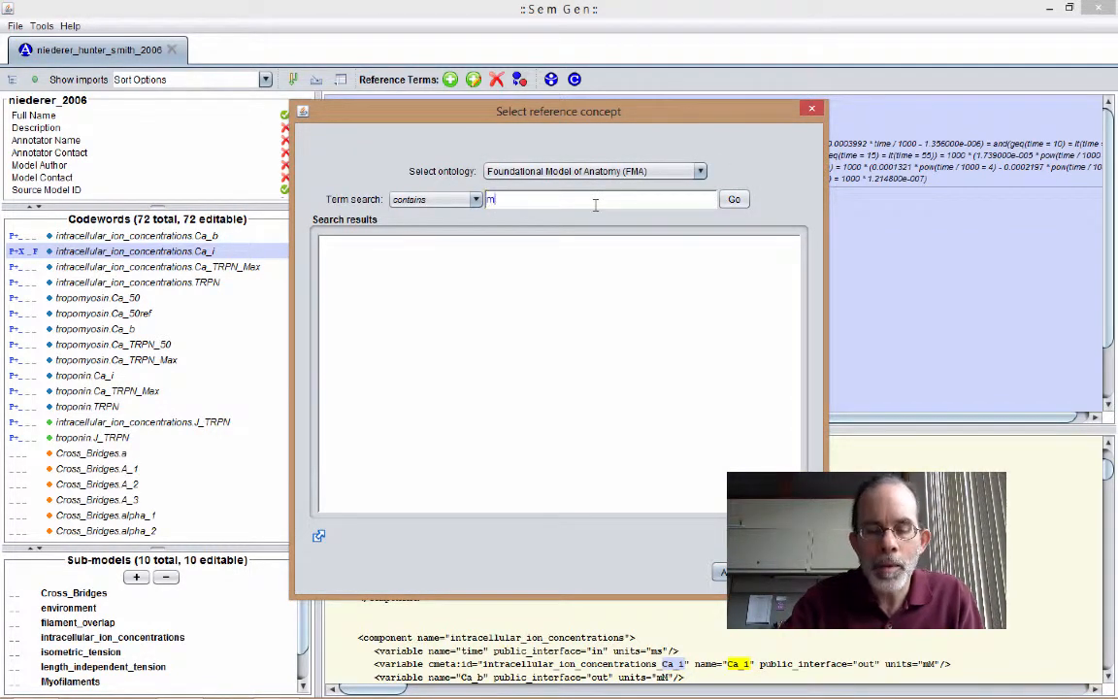
{"action": "type", "text": "yocyte"}
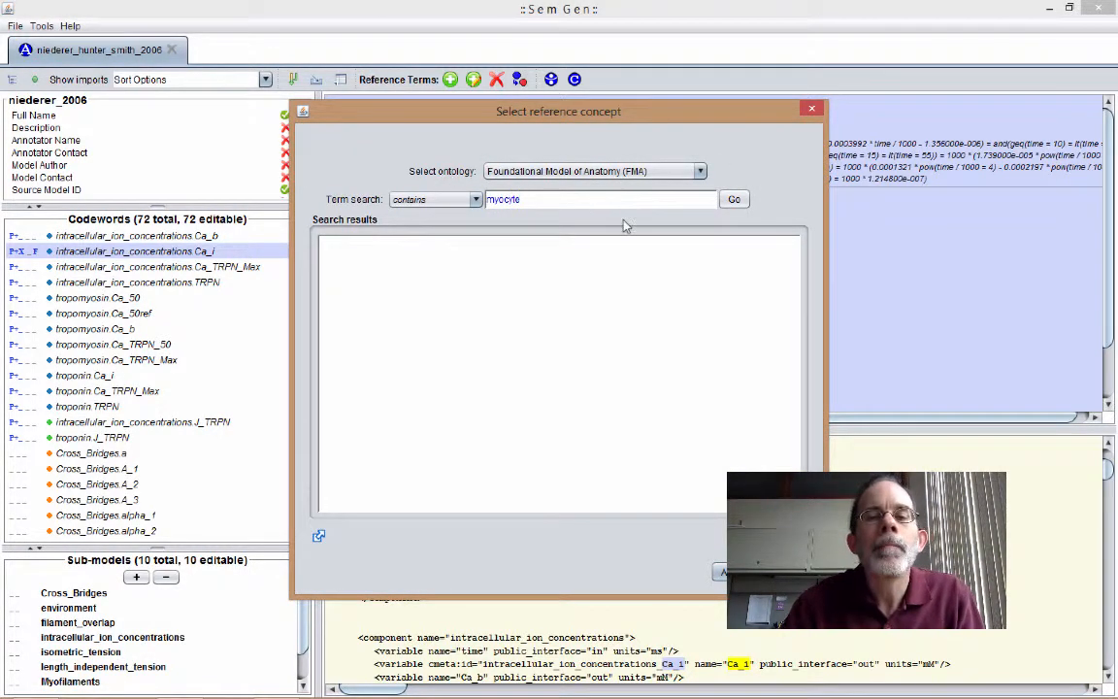
{"action": "left_click", "coordinate": [734, 201]}
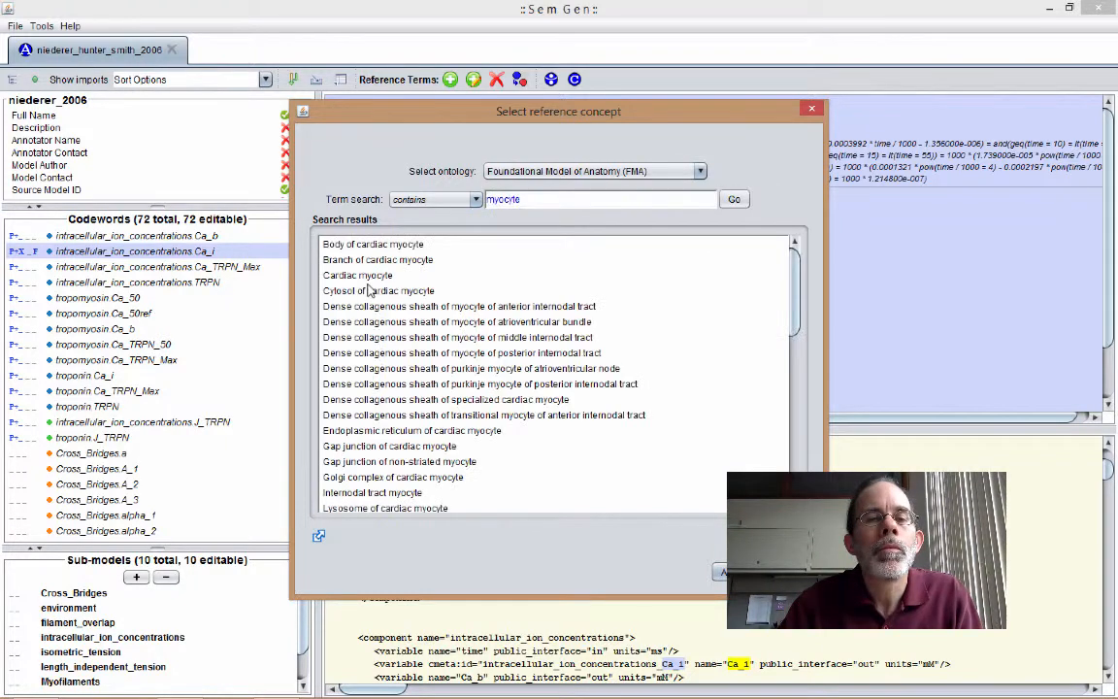
{"action": "left_click", "coordinate": [367, 277]}
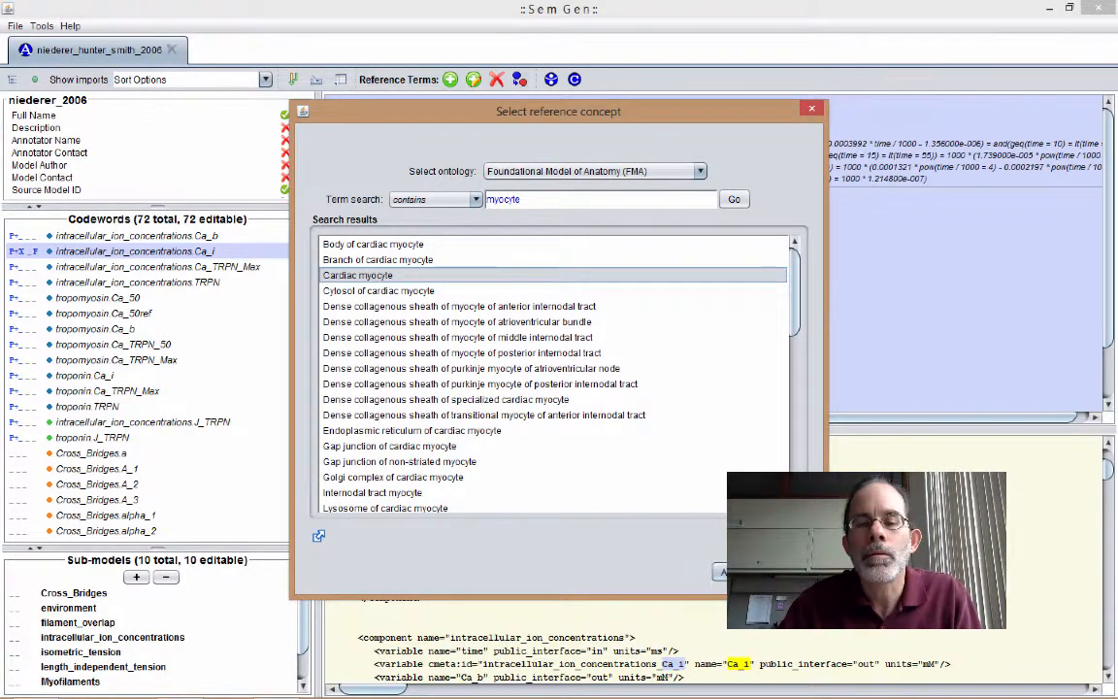
{"action": "left_click", "coordinate": [742, 572]}
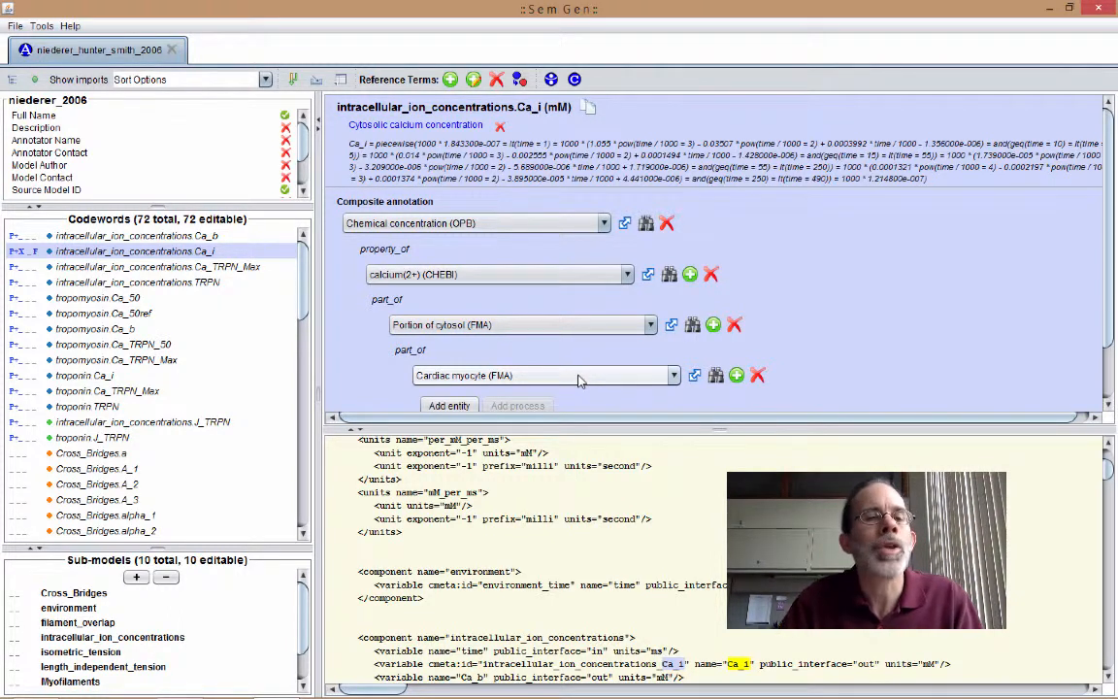
- Save the annotated model to the Desktop as a SemSim (*.owl) file named niederer_hunter_smith_2006
{"action": "left_click", "coordinate": [15, 26]}
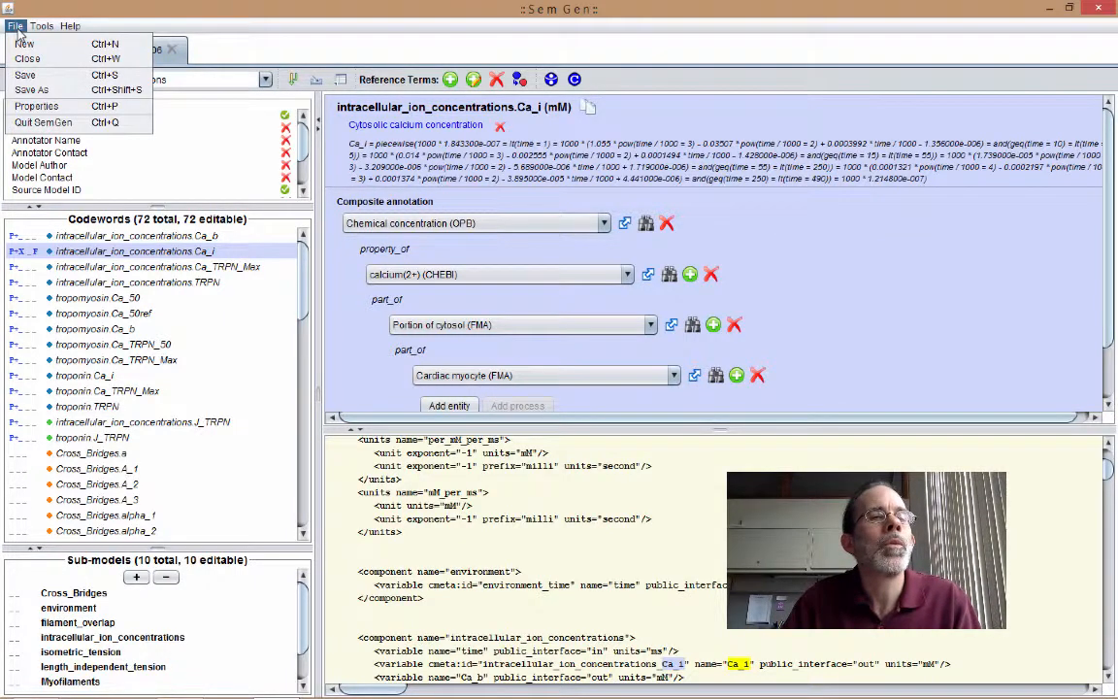
{"action": "left_click", "coordinate": [29, 89]}
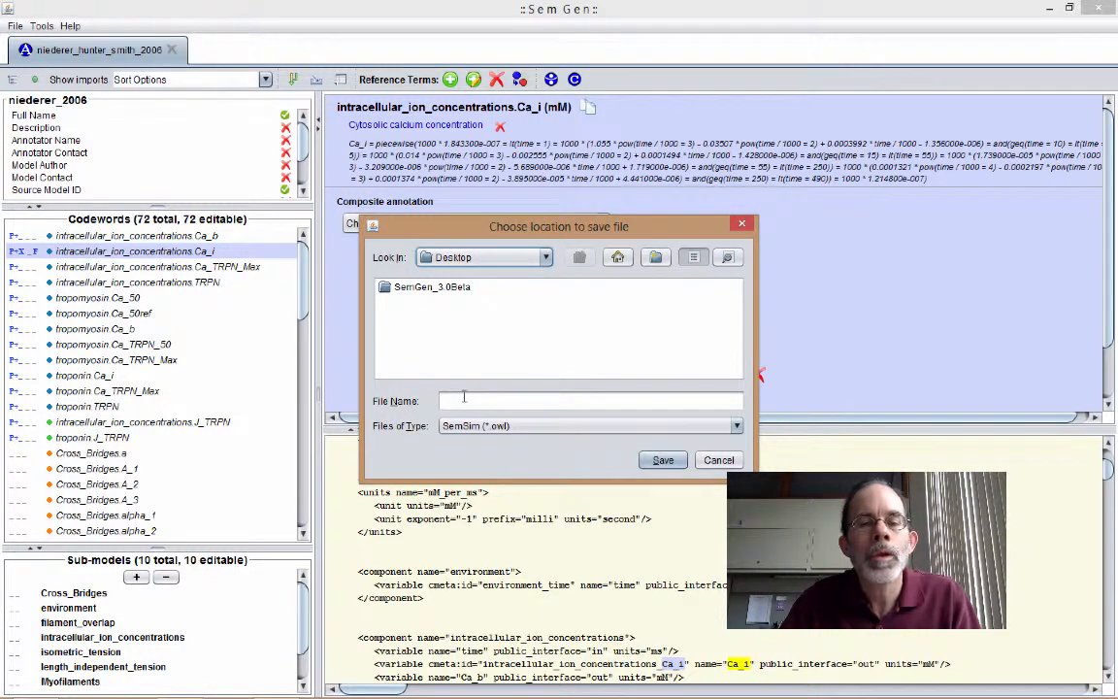
{"action": "left_click", "coordinate": [465, 397]}
{"action": "type", "text": "nie"}
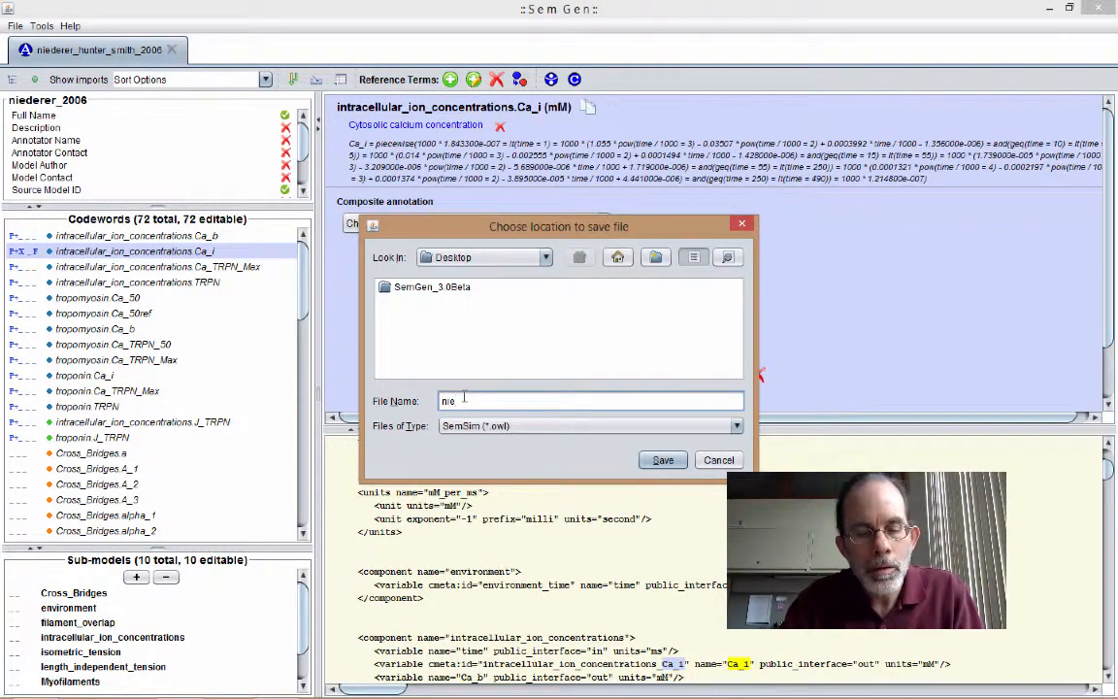
{"action": "type", "text": "der"}
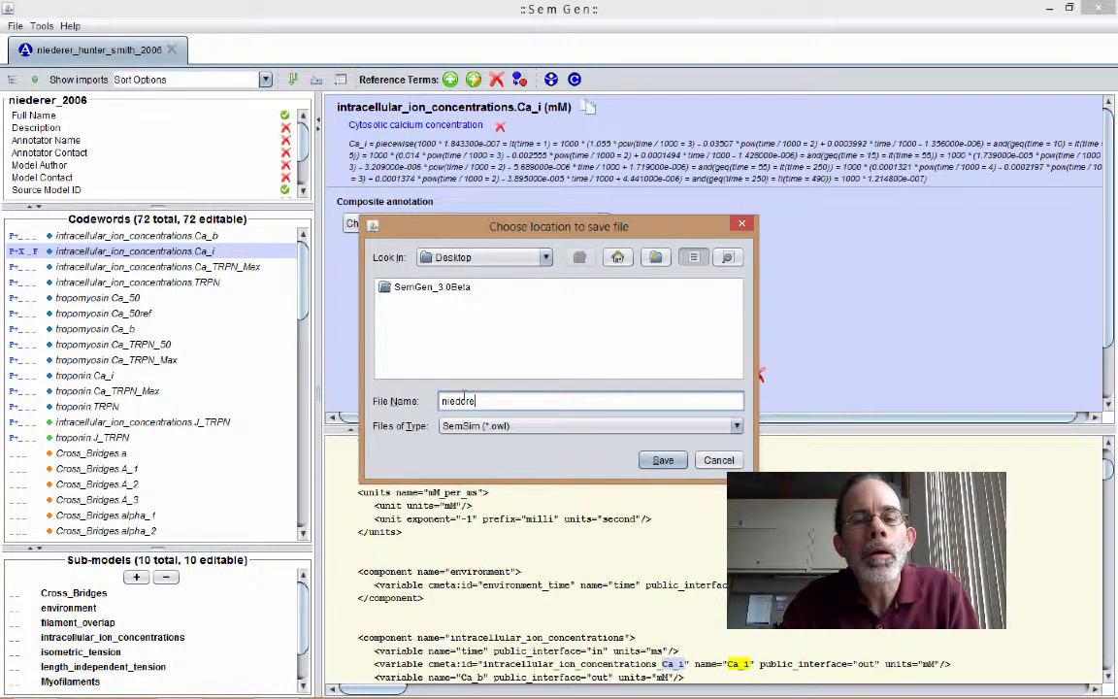
{"action": "type", "text": "er"}
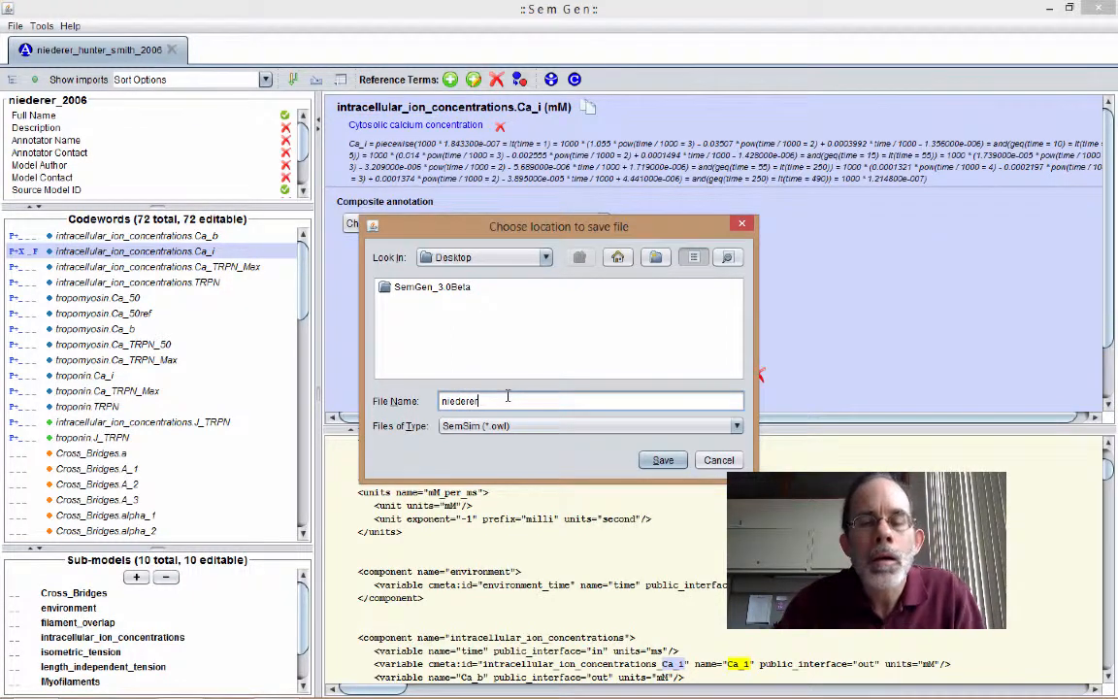
{"action": "type", "text": "_hunter"}
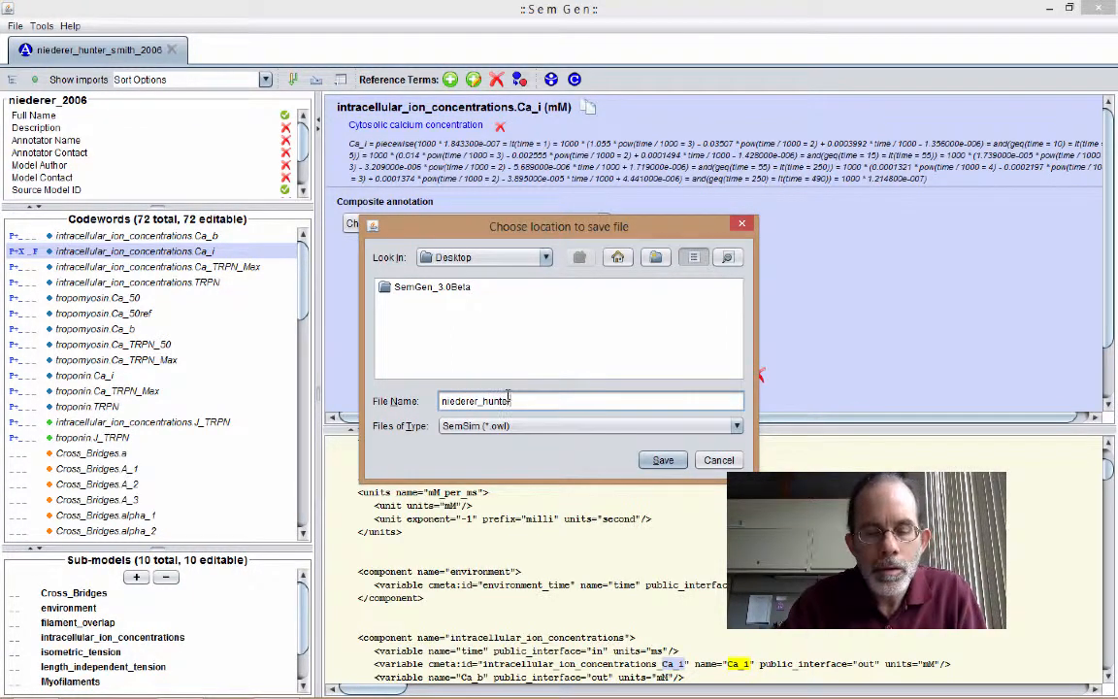
{"action": "type", "text": "_smith"}
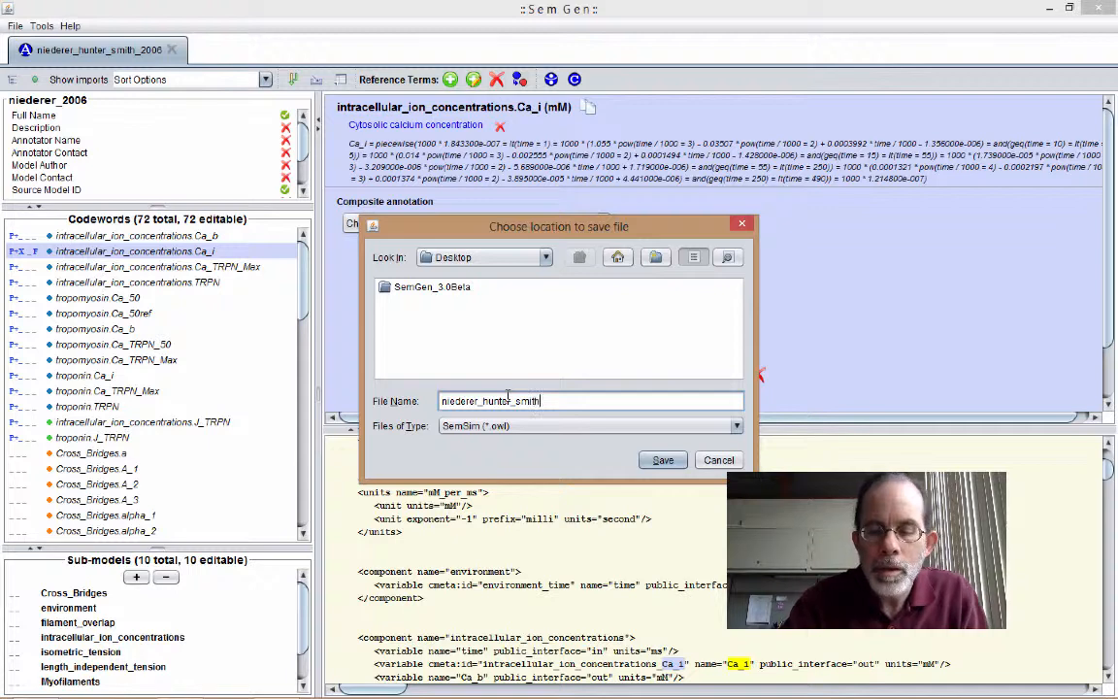
{"action": "type", "text": "_2006"}
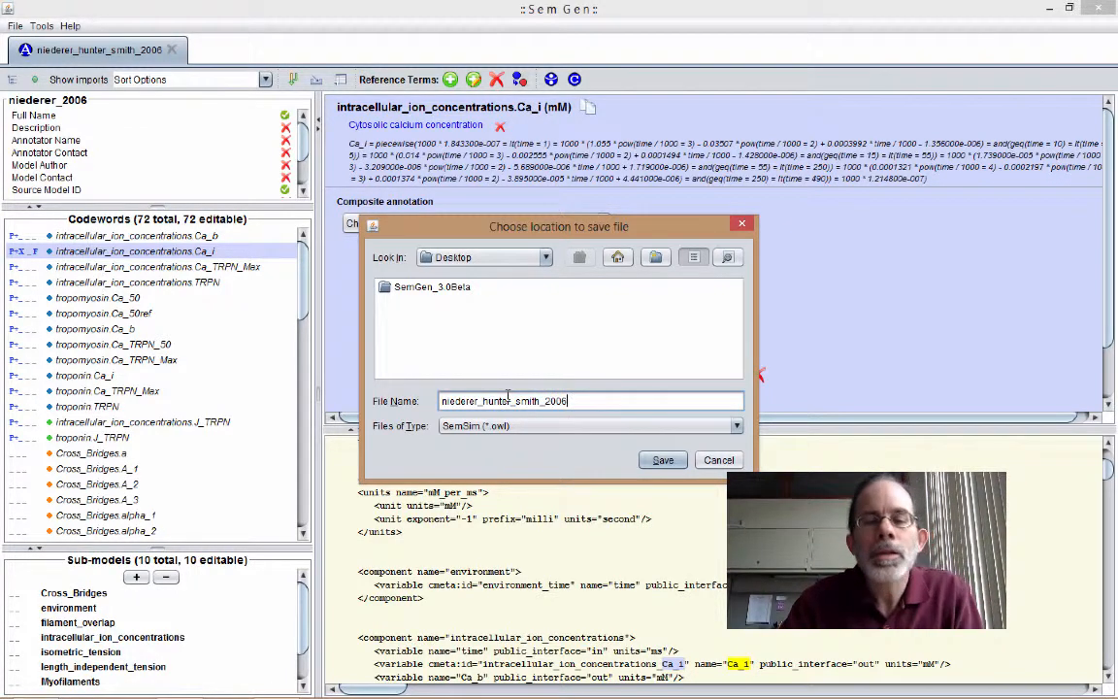
{"action": "left_click", "coordinate": [663, 460]}
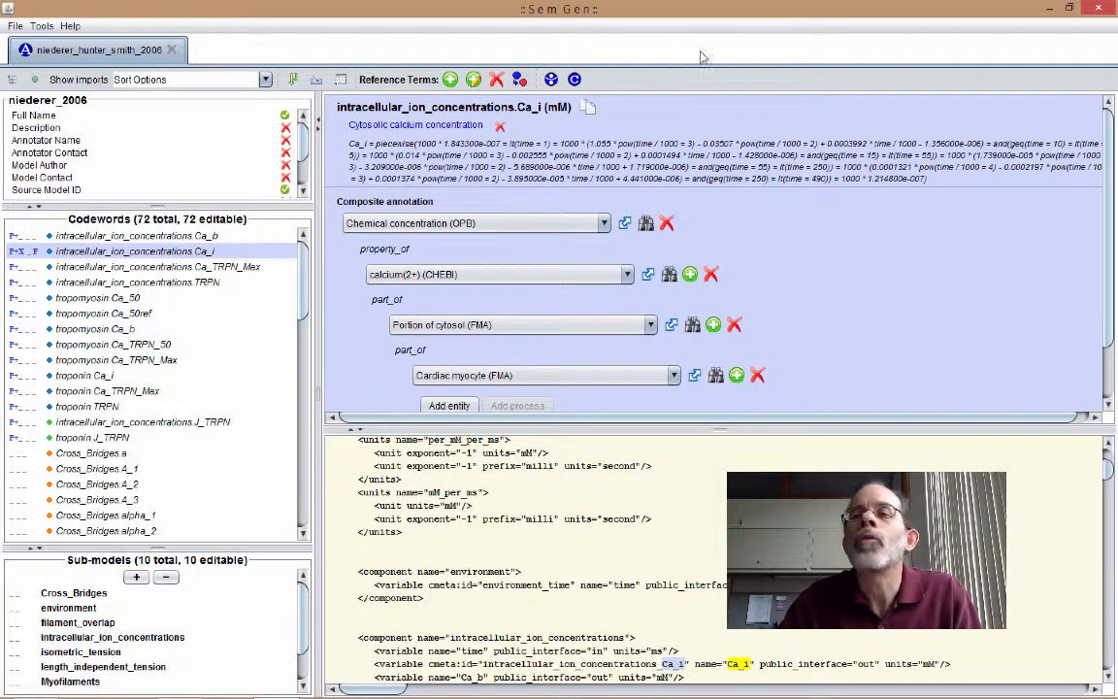
- Minimize SemGen, close the SemGen_3.0Beta folder window and check the saved niederer_hunter_smith_2006.owl file on the desktop
{"action": "left_click", "coordinate": [1052, 9]}
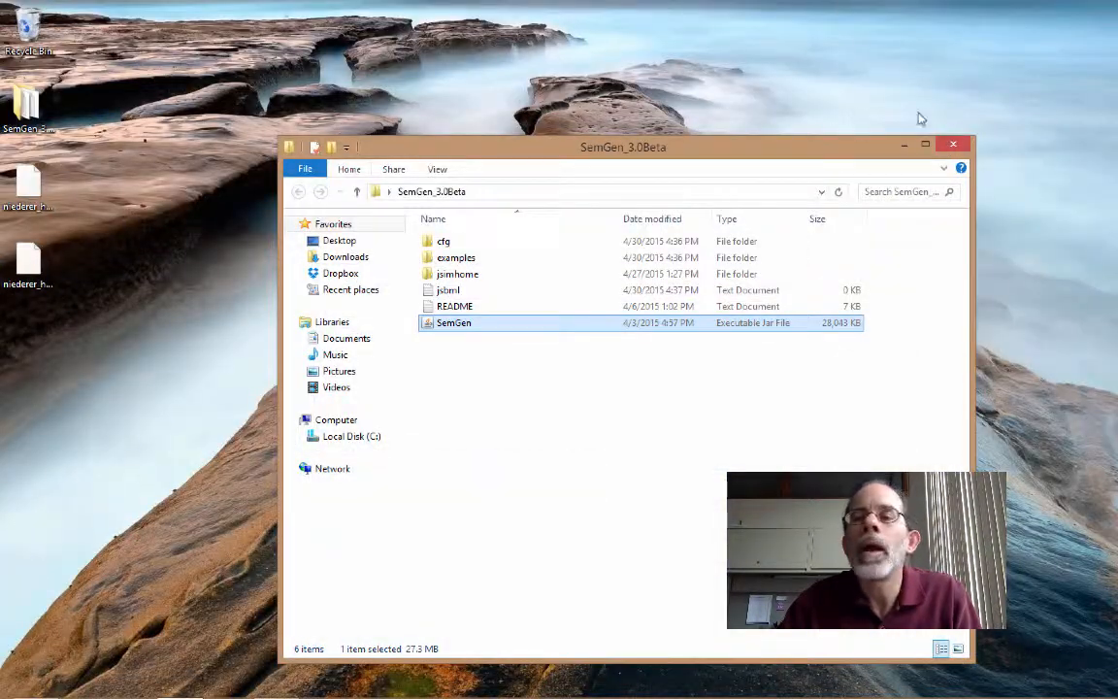
{"action": "left_click", "coordinate": [954, 144]}
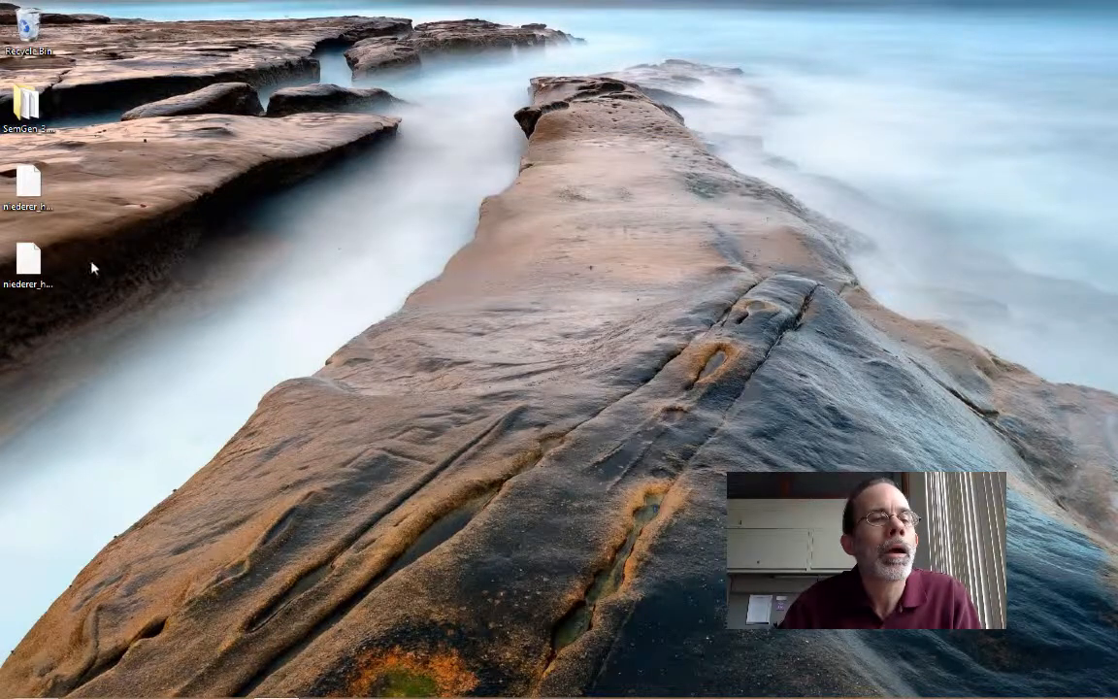
{"action": "left_click", "coordinate": [34, 274]}
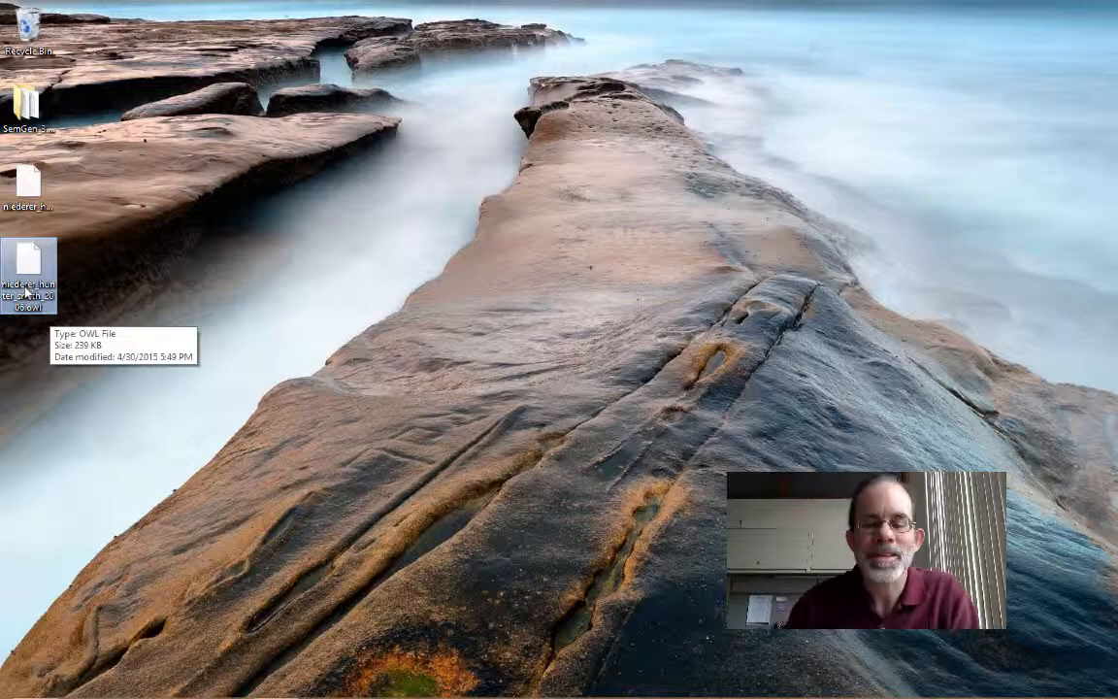
{"action": "key", "text": "ctrl+Left"}
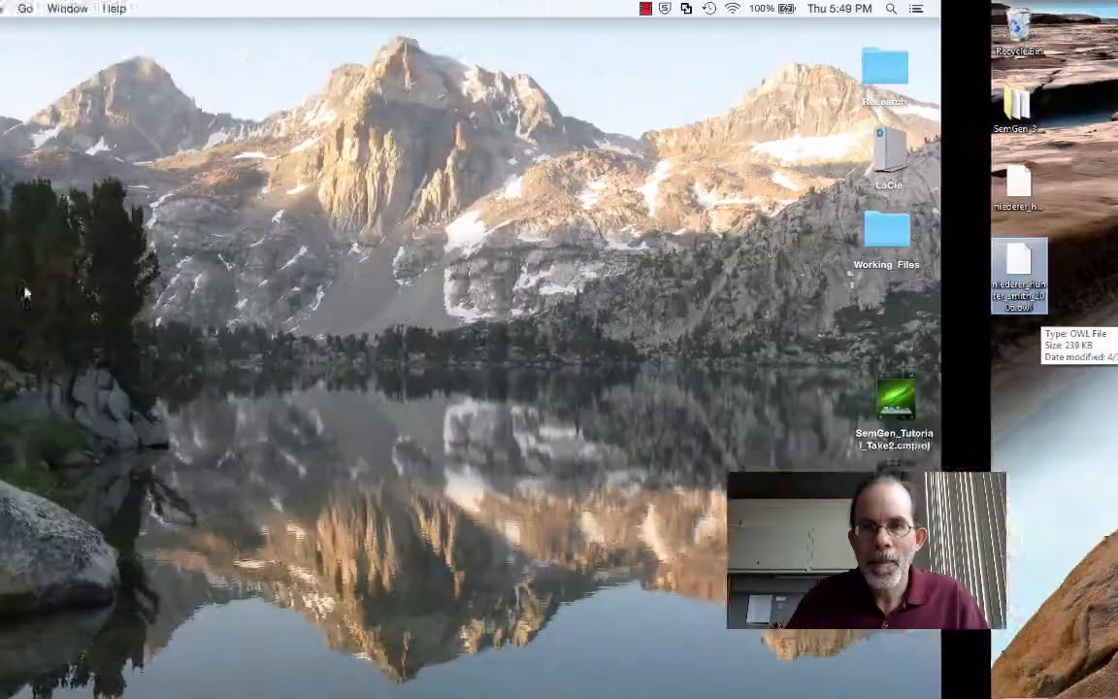